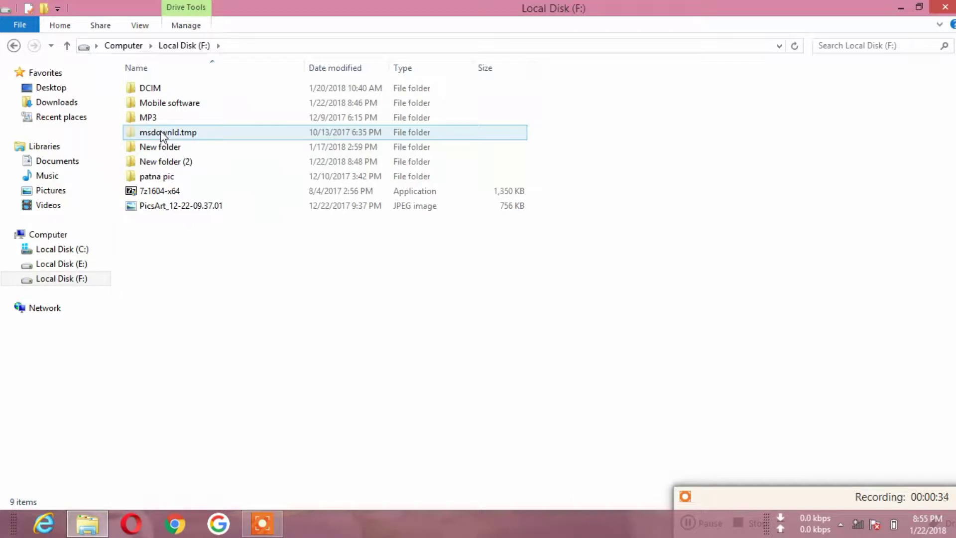
- Delete the msdownld.tmp folder from Local Disk (F:) and refresh the file list
right_click(161, 130)
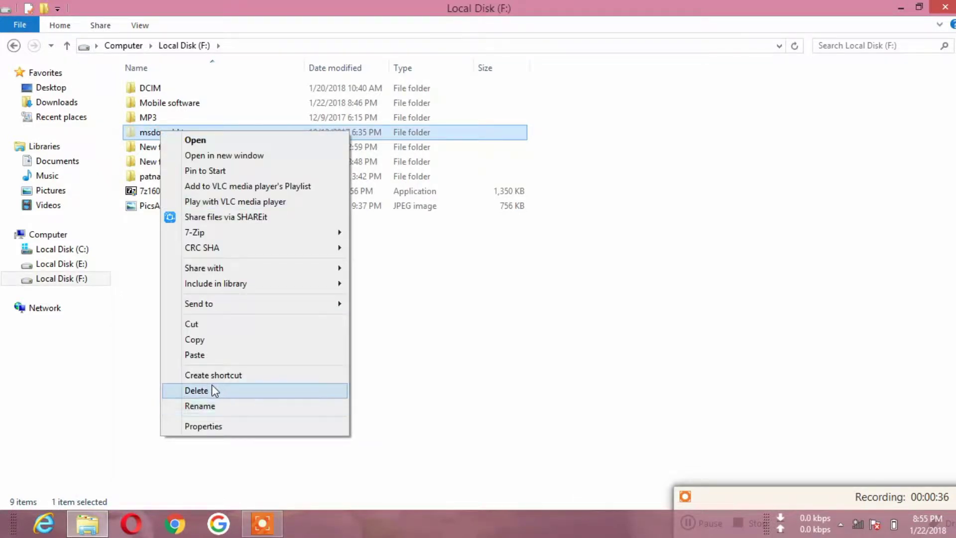
left_click(212, 385)
right_click(247, 293)
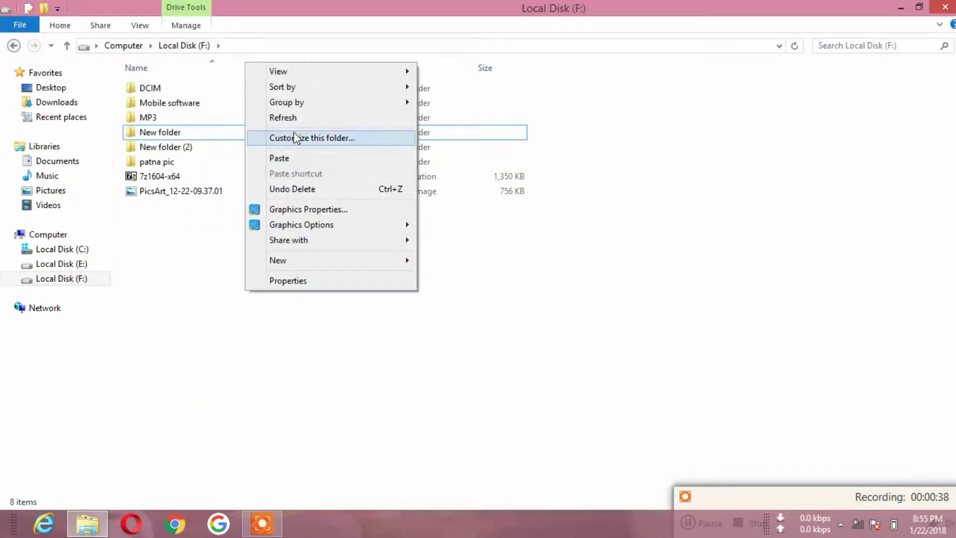
left_click(295, 117)
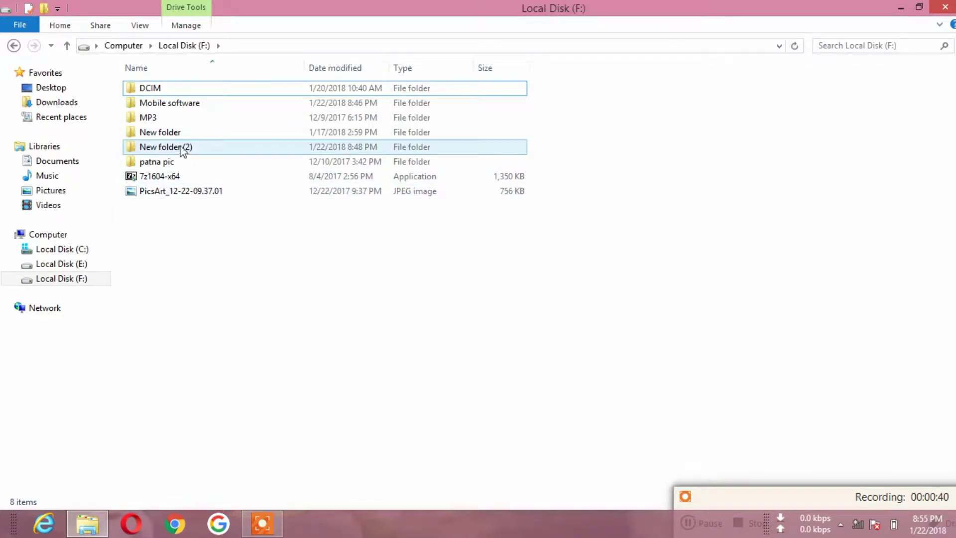
- Look inside New folder (2) on Local Disk (F:), return to the drive and delete that folder
right_click(184, 241)
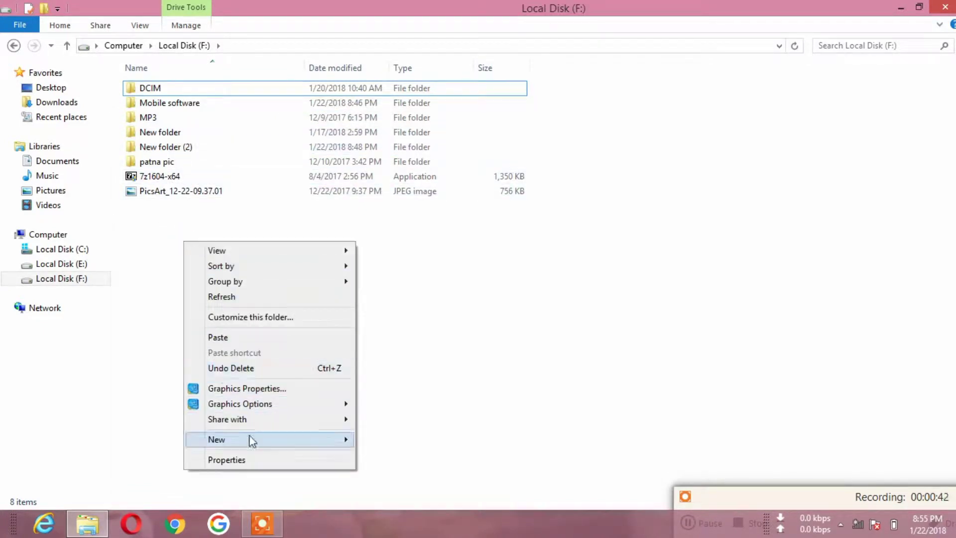
double_click(184, 147)
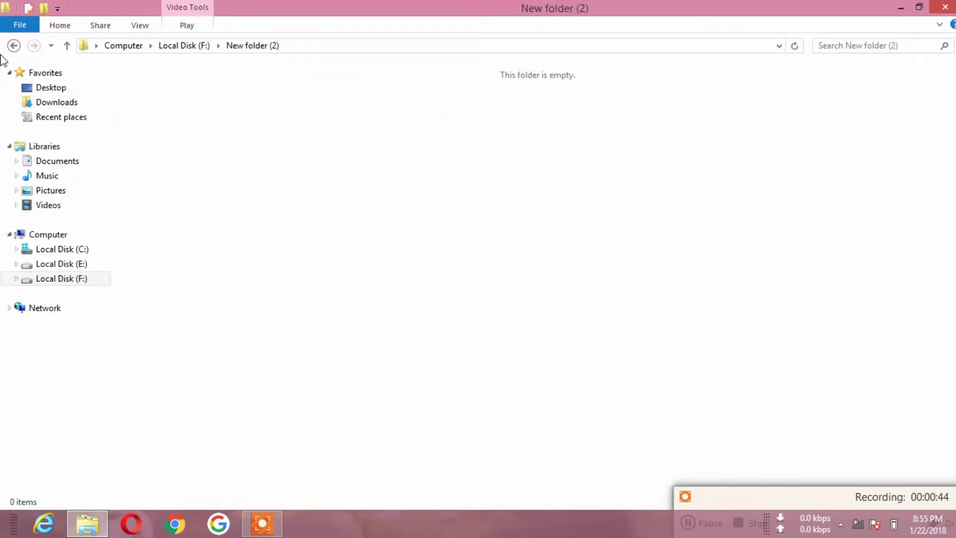
left_click(13, 45)
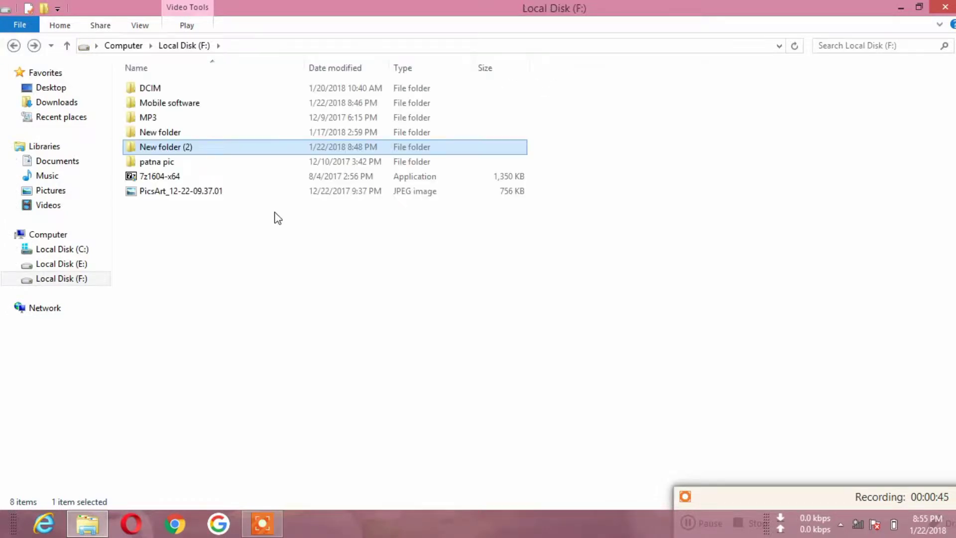
right_click(224, 149)
left_click(284, 437)
- Create a new folder named "hidden" on Local Disk (F:) and refresh the file list
right_click(228, 328)
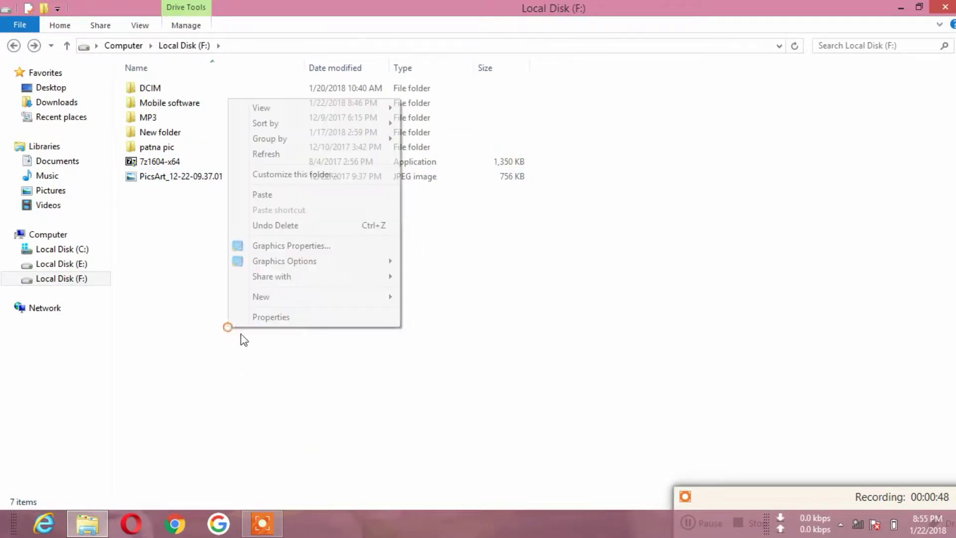
mouse_move(367, 297)
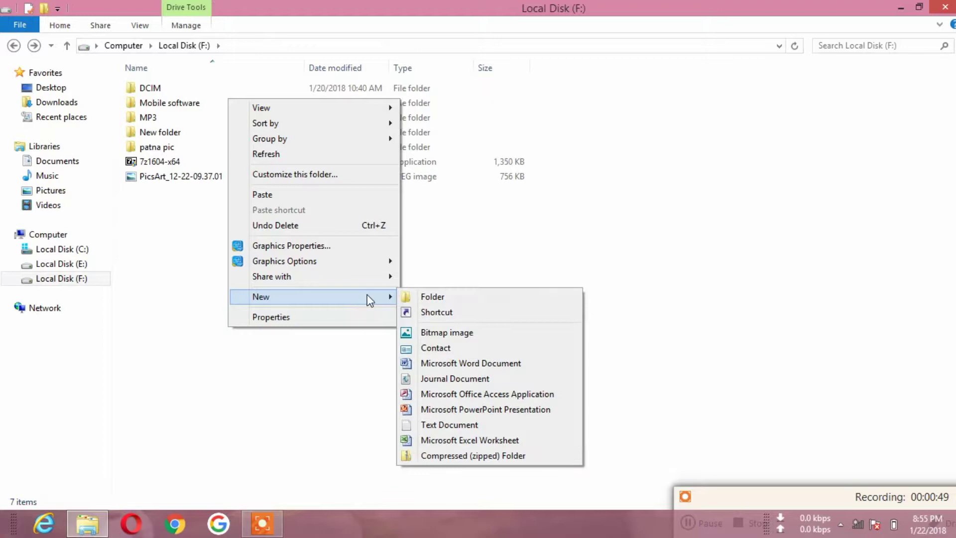
left_click(454, 296)
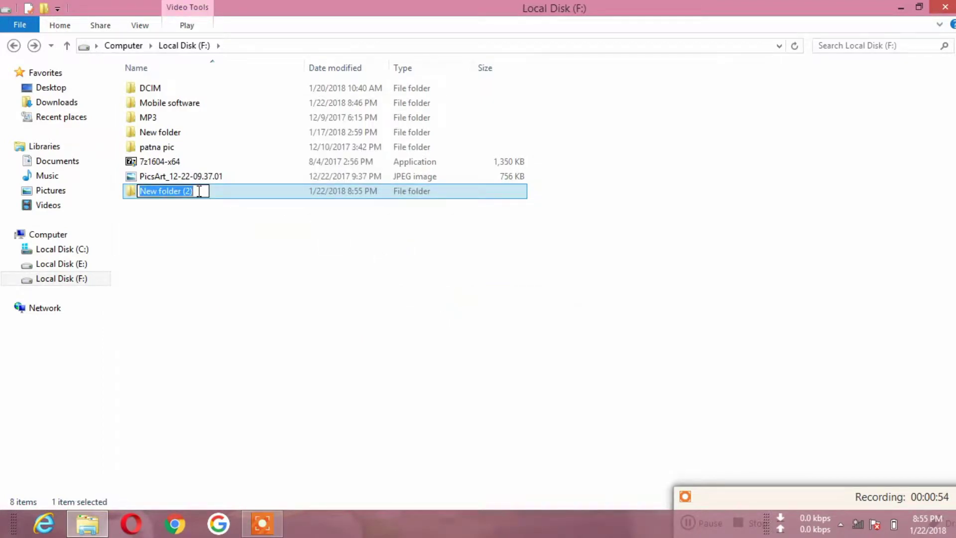
type("hidden")
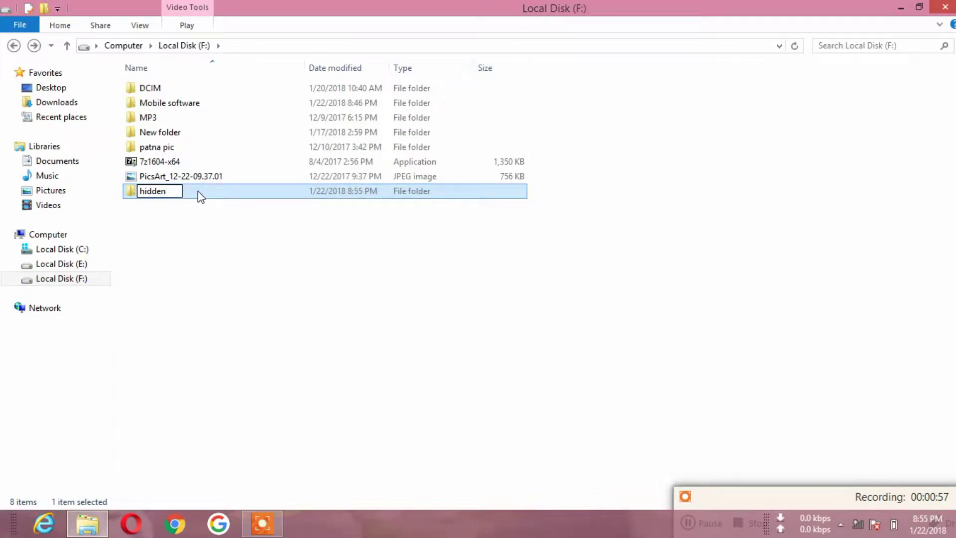
key("Return")
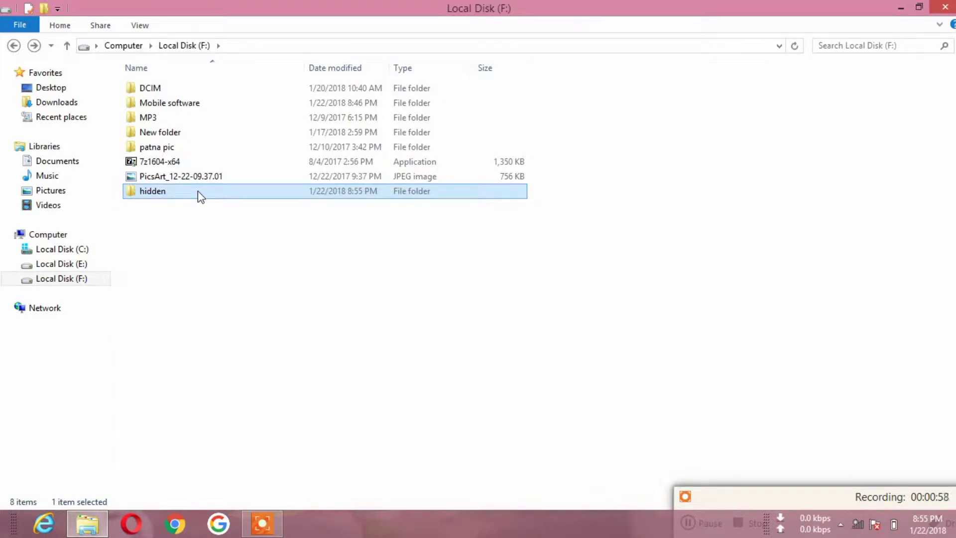
right_click(158, 243)
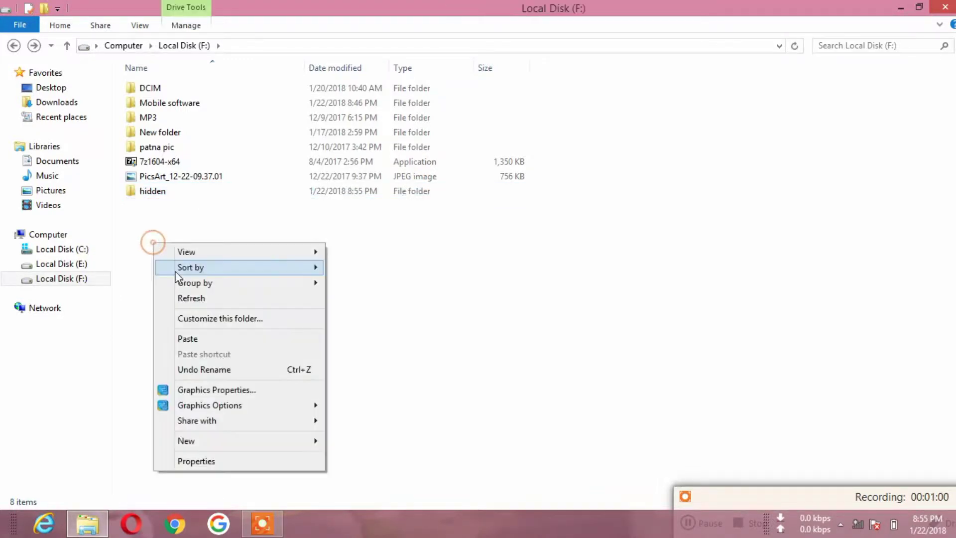
left_click(187, 299)
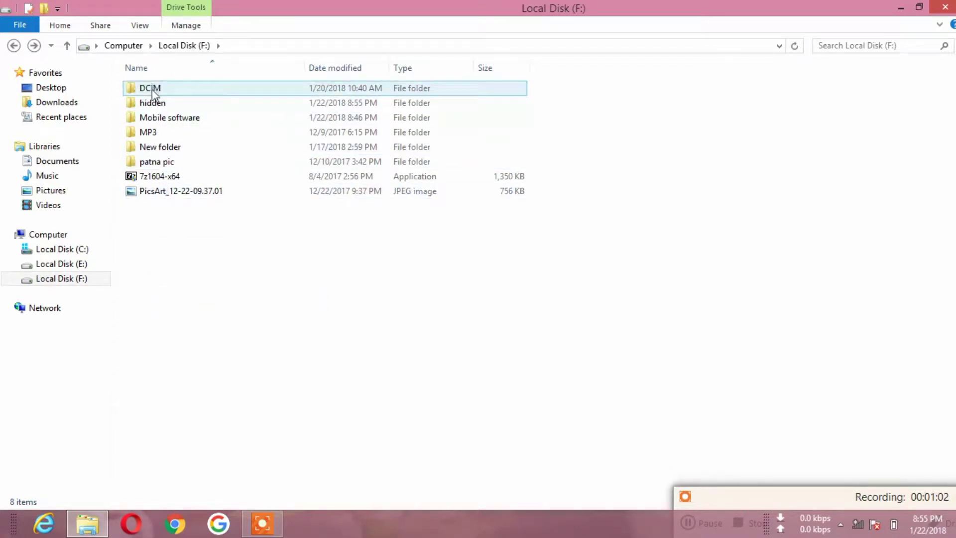
- Check the hidden folder, then move the files 7z1604-x64 and PicsArt_12-22-09.37.01 from the drive root into it
double_click(152, 104)
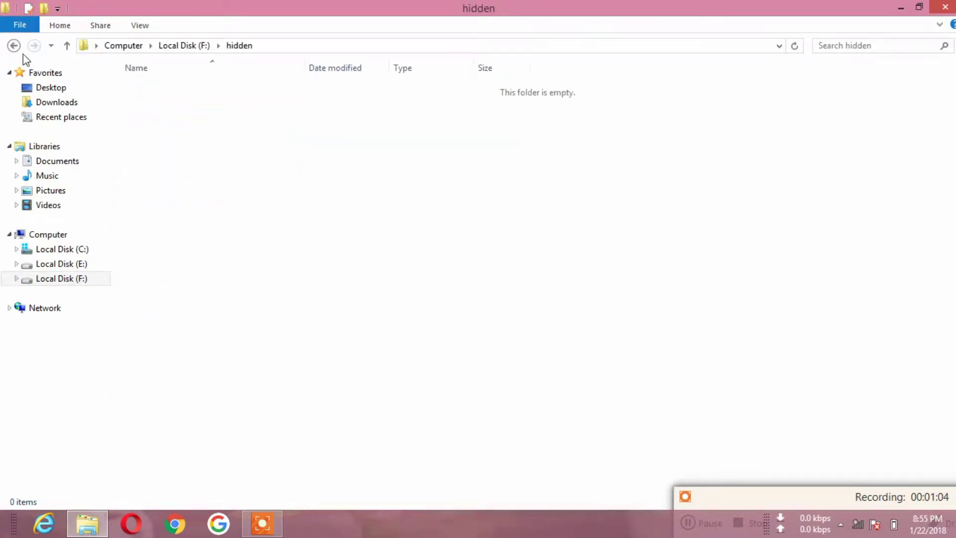
left_click(14, 45)
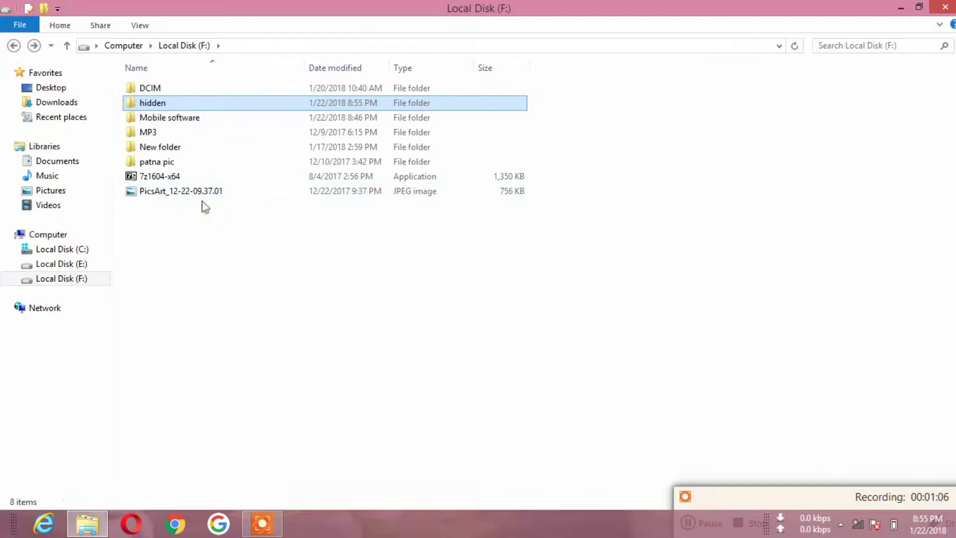
left_click_drag(206, 206, 187, 174)
right_click(187, 173)
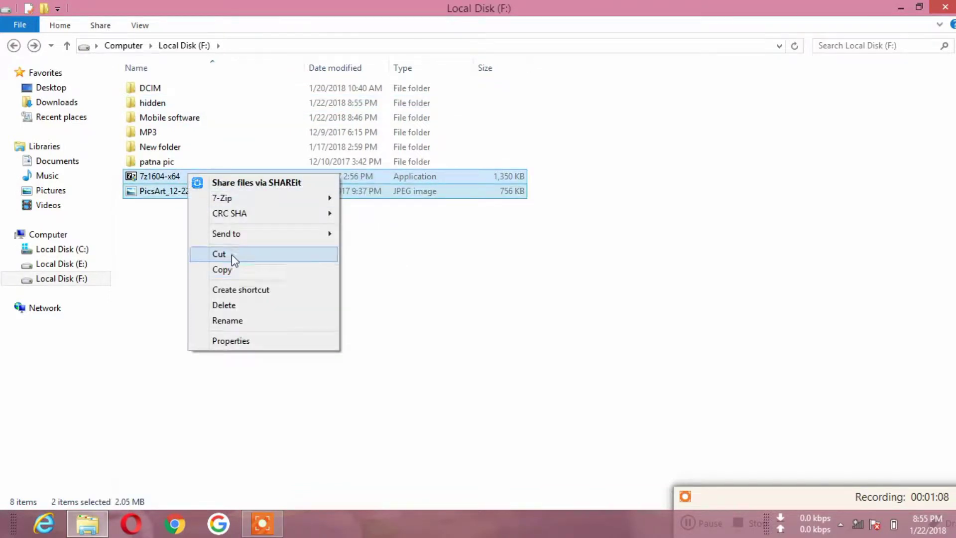
left_click(232, 255)
double_click(142, 103)
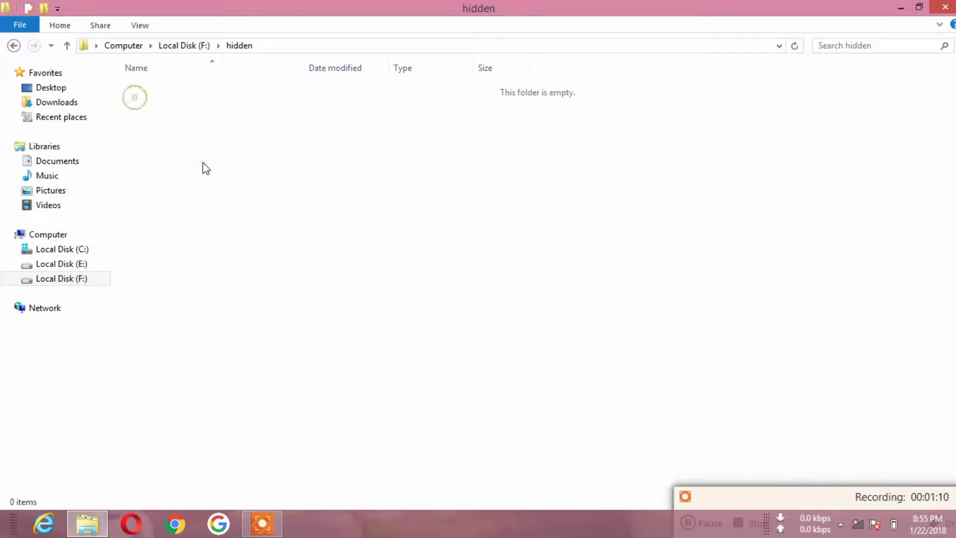
right_click(204, 162)
left_click(239, 259)
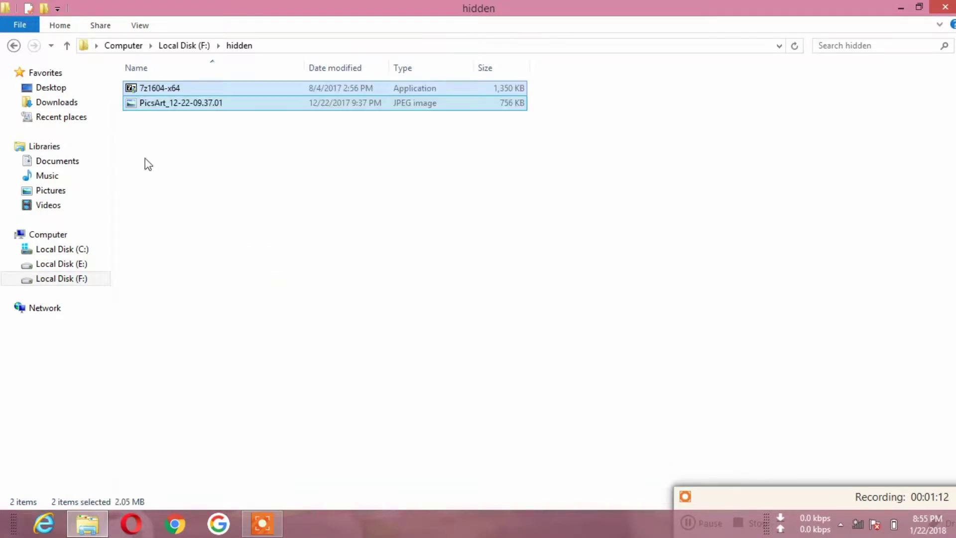
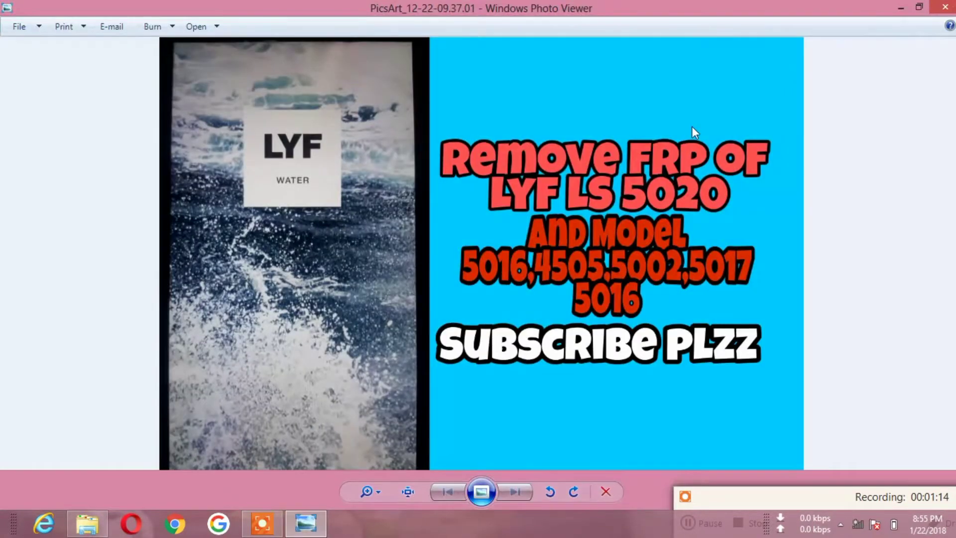
- Close the PicsArt_12-22-09.37.01 picture preview, go back to Local Disk (F:) and refresh the file list
key("alt+F4")
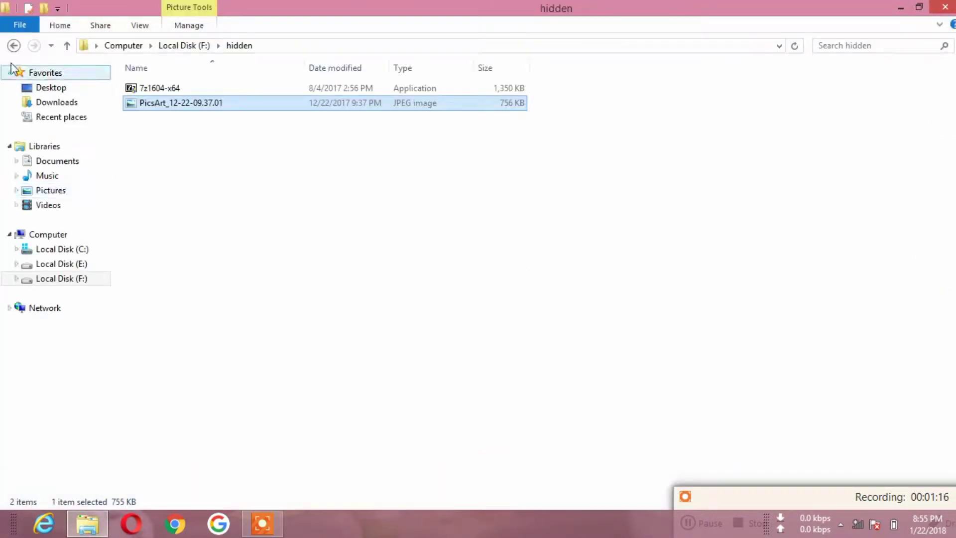
left_click(13, 46)
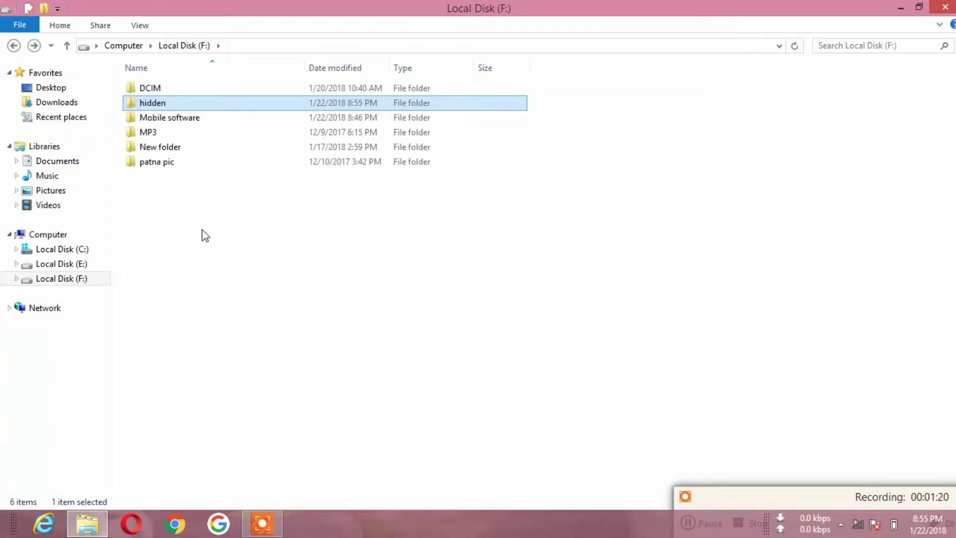
right_click(199, 207)
left_click(242, 266)
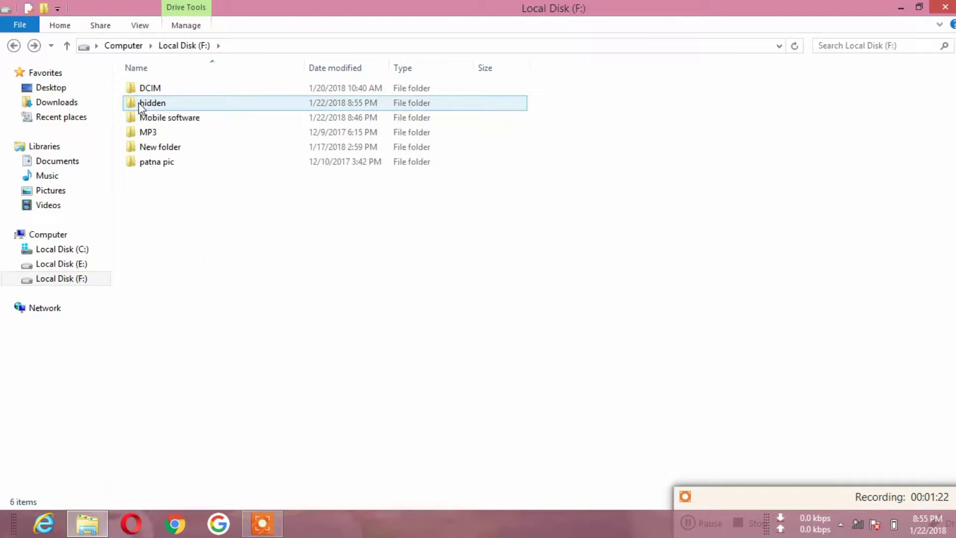
- Turn on the Hidden attribute in the hidden folder's properties and move the dialog clear of the file list
left_click(139, 104)
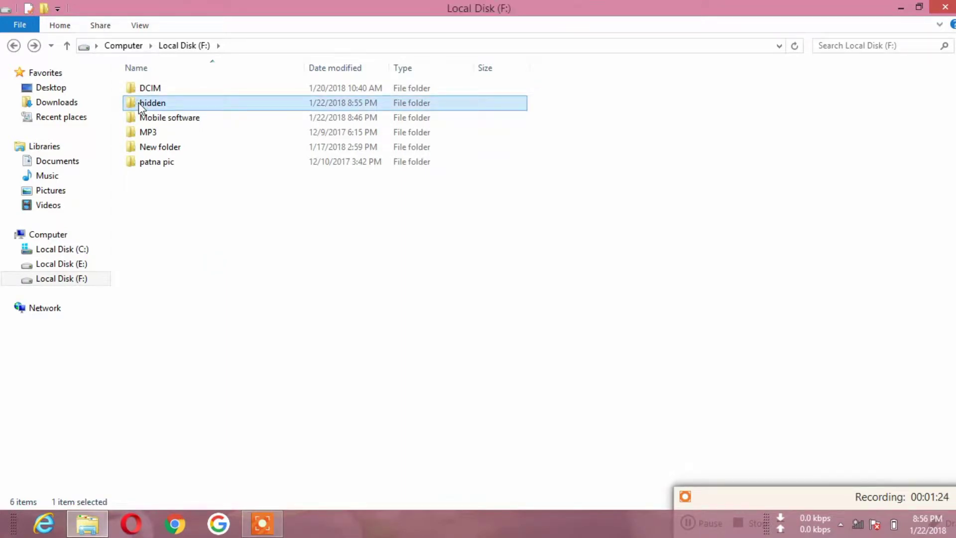
right_click(138, 102)
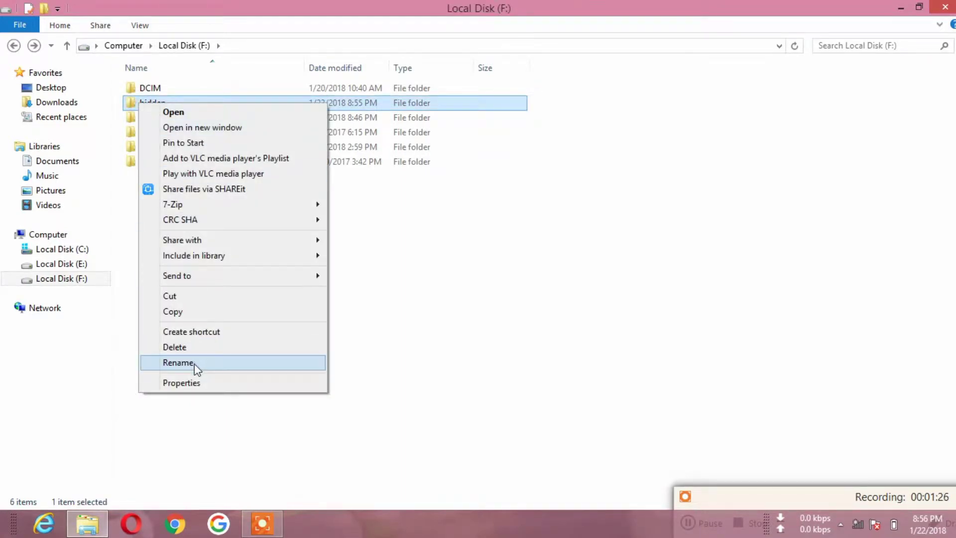
left_click(192, 383)
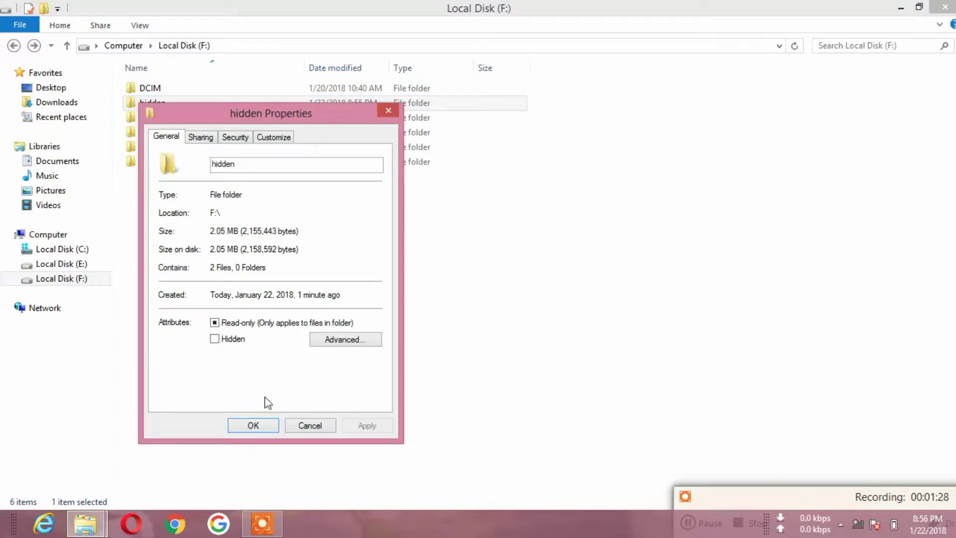
left_click(215, 340)
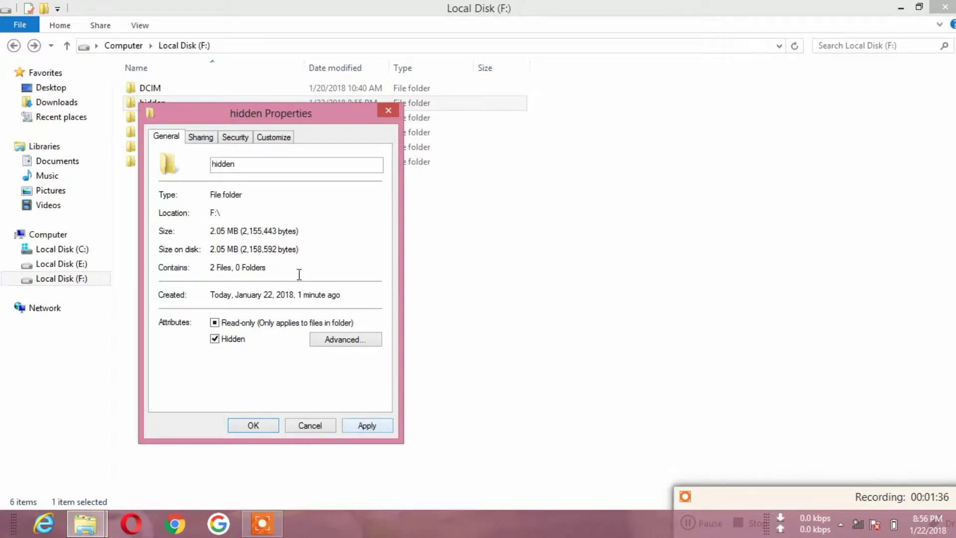
left_click_drag(258, 123, 547, 106)
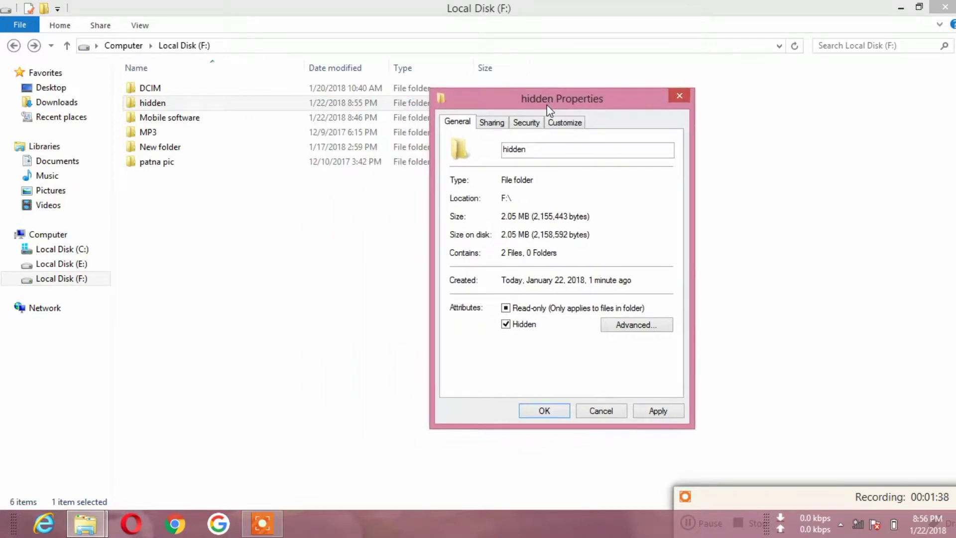
left_click(167, 103)
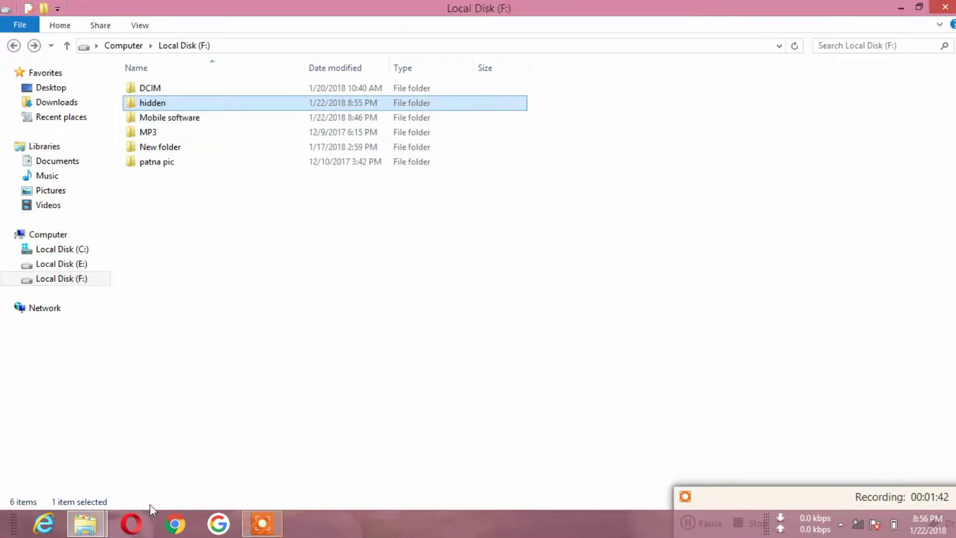
left_click(86, 523)
left_click(262, 456)
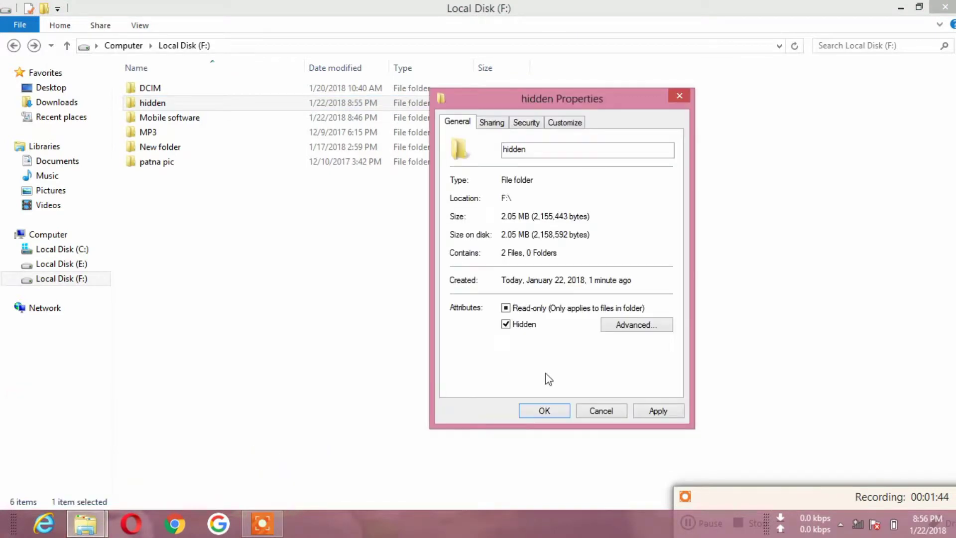
- Apply the Hidden attribute to this folder only, close the properties and refresh the drive's file list
left_click(650, 411)
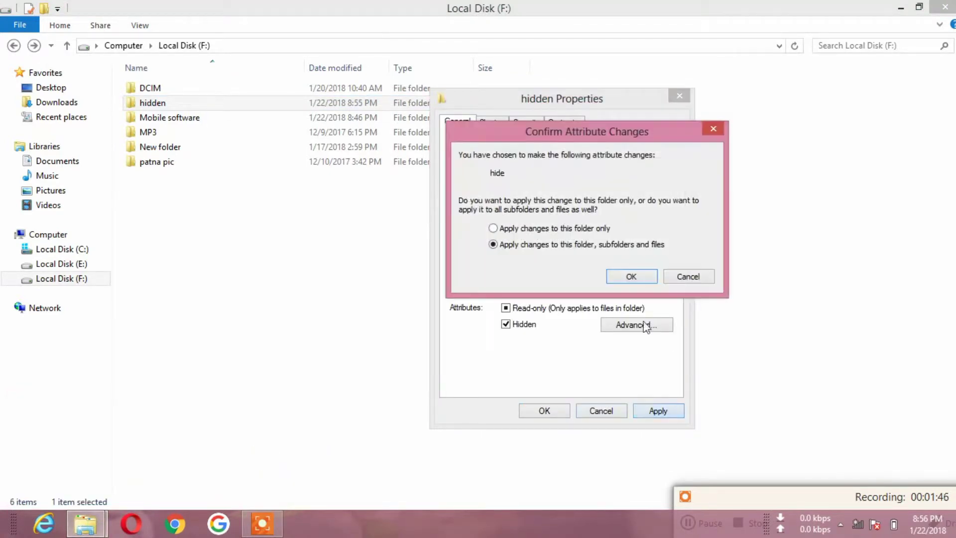
left_click(493, 229)
left_click(622, 276)
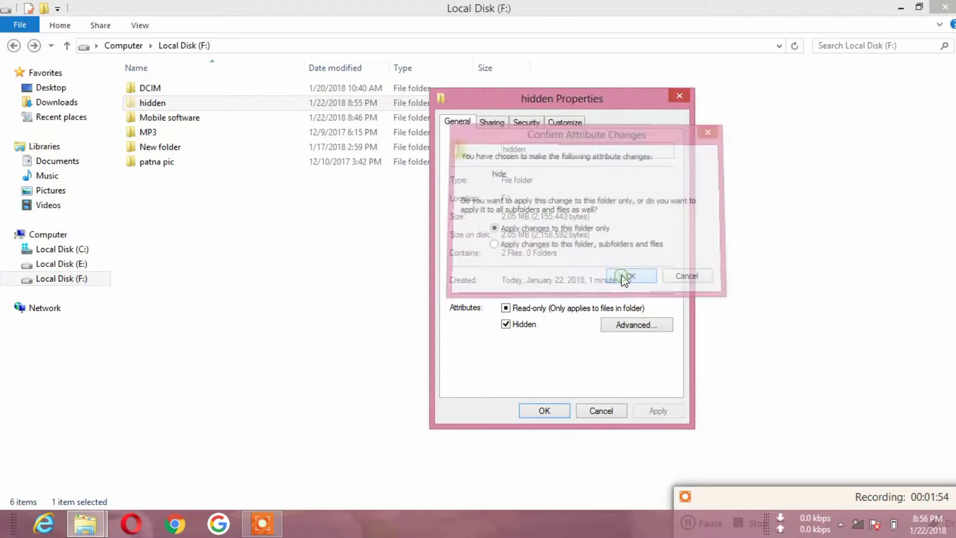
left_click(545, 411)
right_click(332, 246)
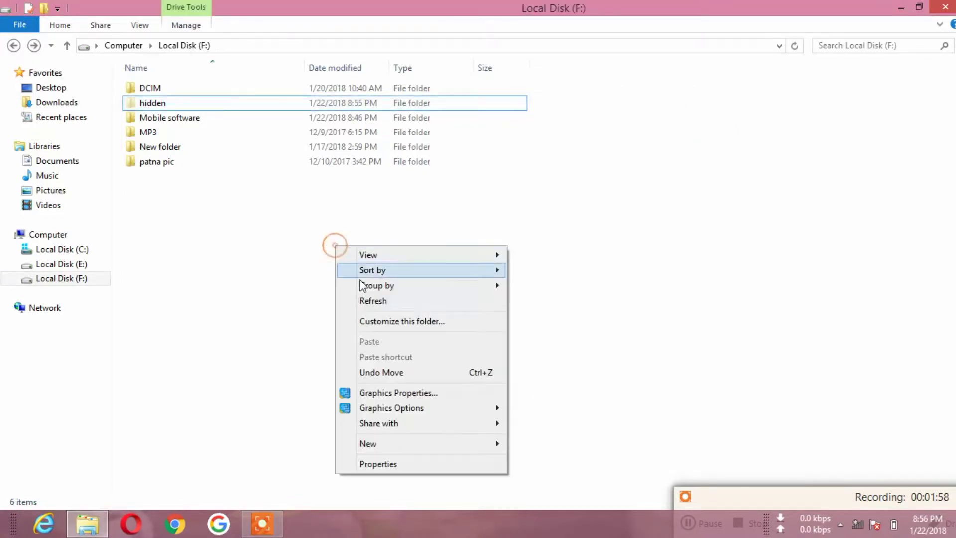
left_click(379, 304)
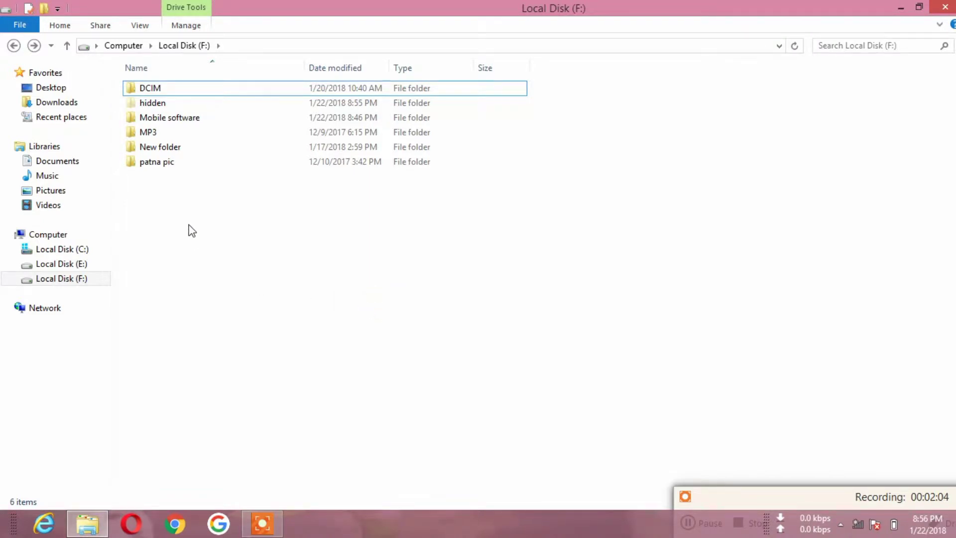
- Restore the Local Disk (F:) window to a smaller size and move it aside to uncover the desktop icons
double_click(398, 5)
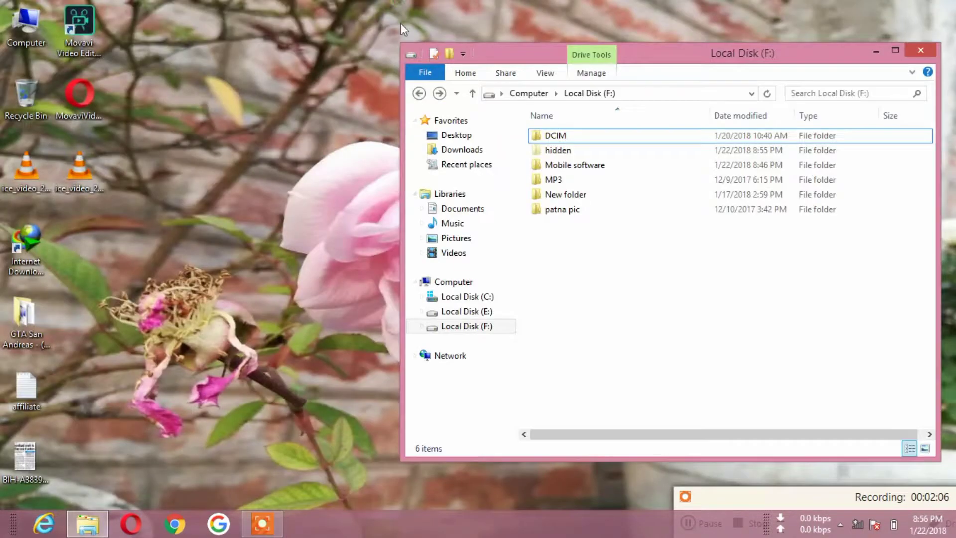
left_click_drag(528, 59, 647, 0)
double_click(447, 2)
left_click_drag(519, 47, 609, 6)
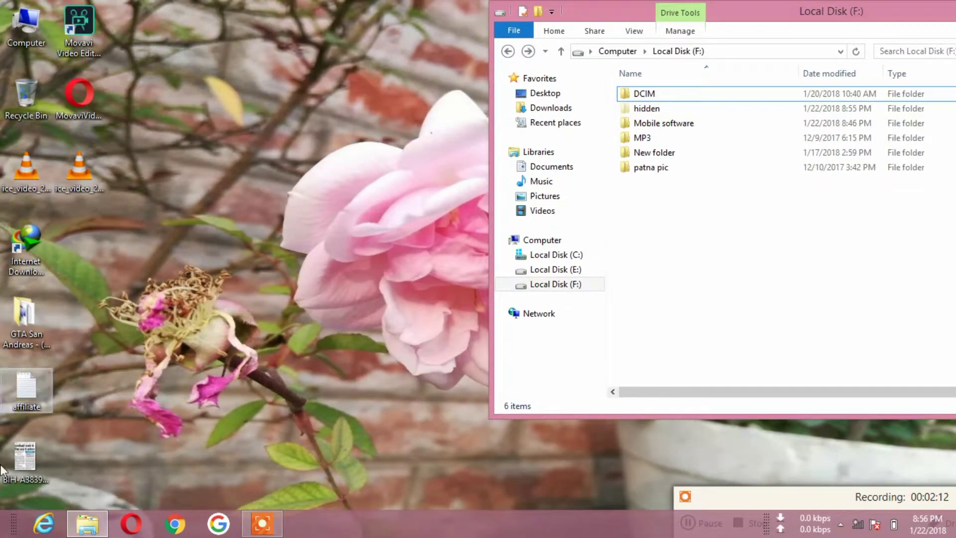
- Search the installed apps for "co" from the Start screen and open Control Panel
left_click(5, 532)
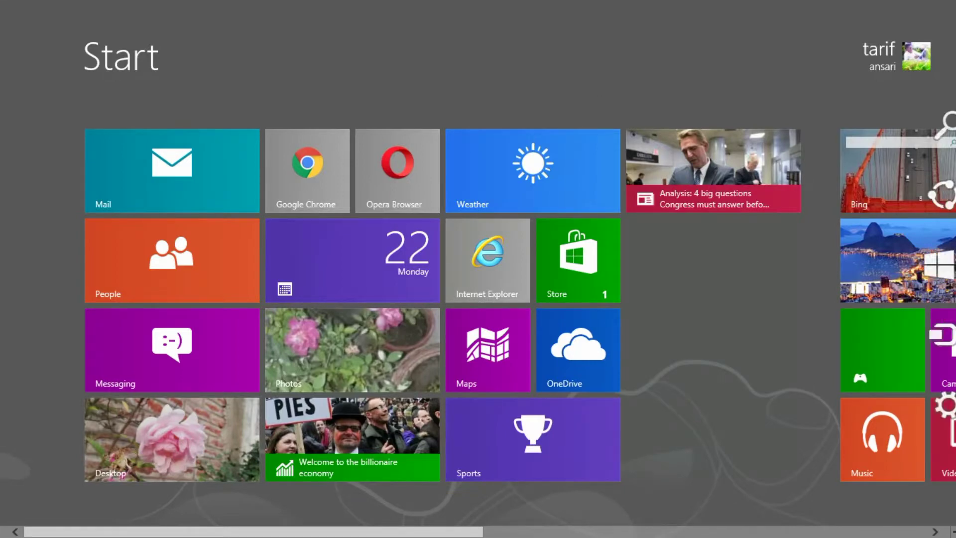
left_click(936, 130)
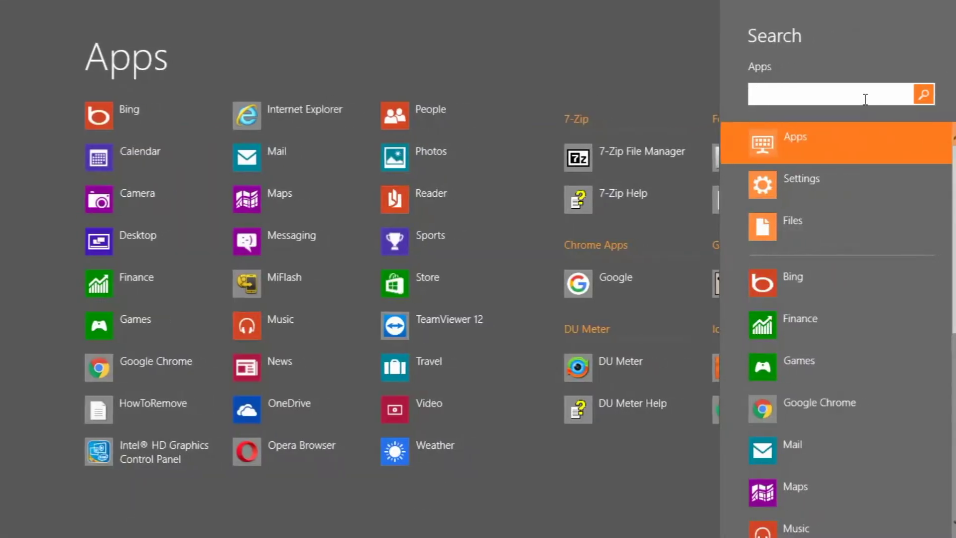
left_click(800, 192)
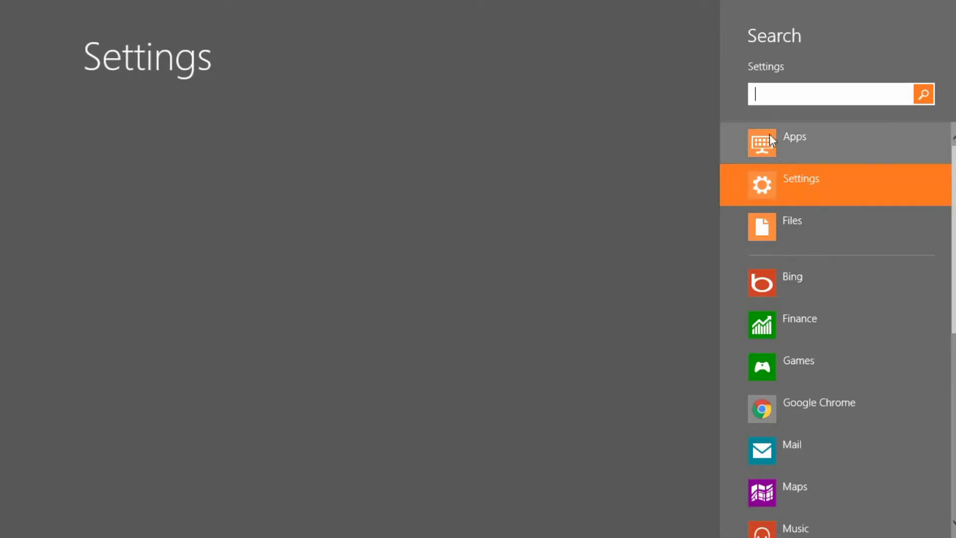
left_click(776, 148)
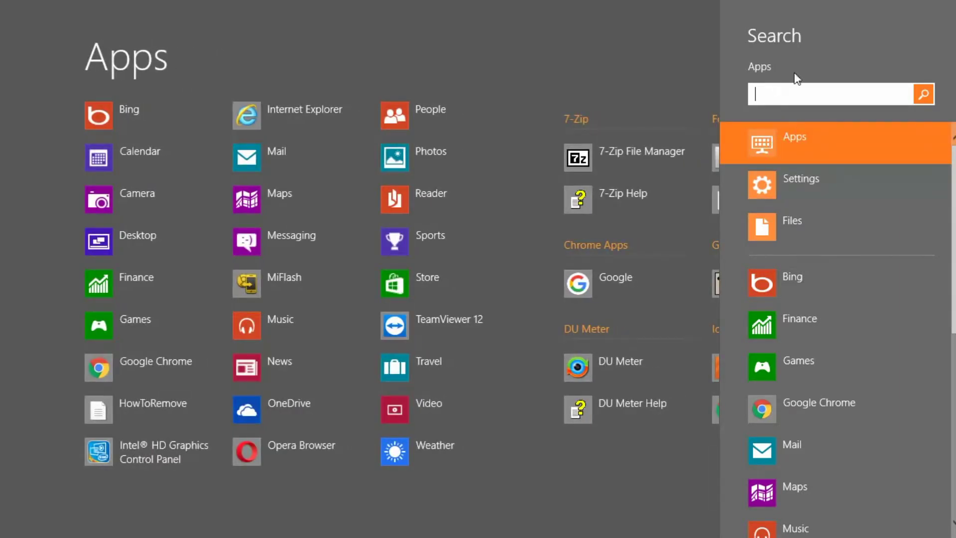
type("co")
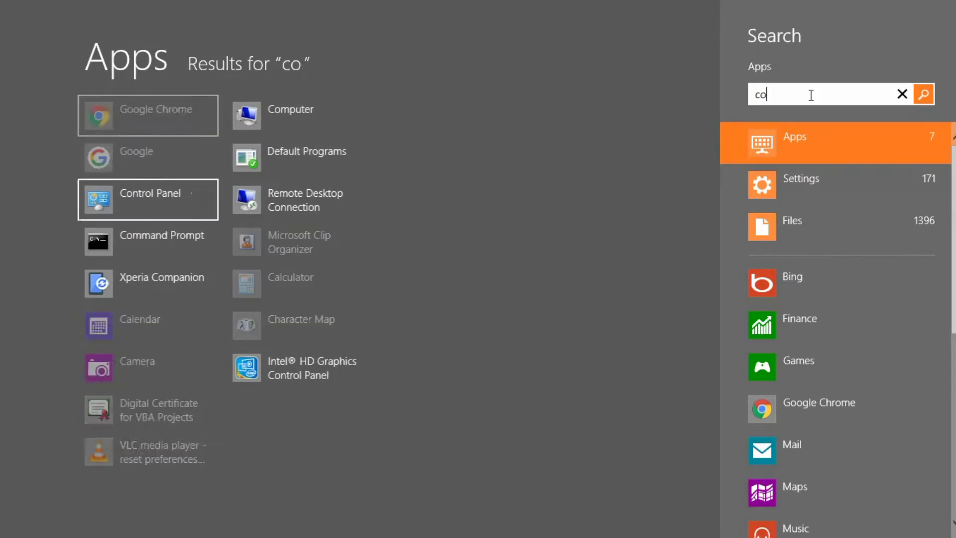
left_click(172, 123)
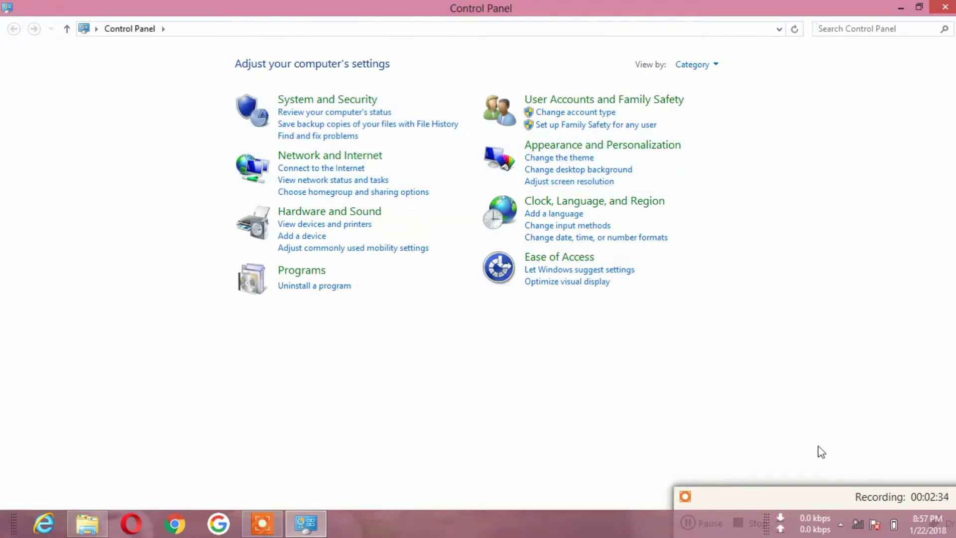
- Open Folder Options from Appearance and Personalization and close the Control Panel window behind it
left_click(597, 147)
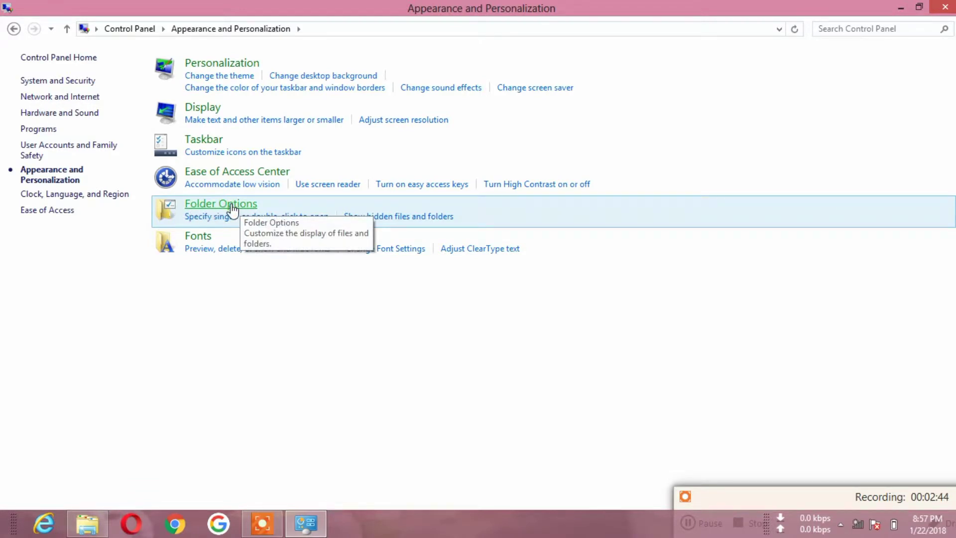
left_click(232, 208)
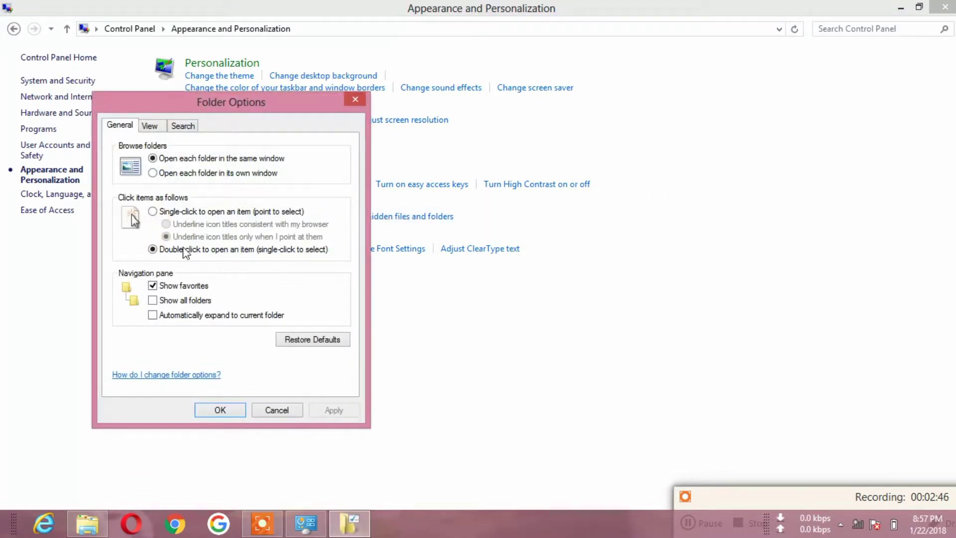
left_click(945, 7)
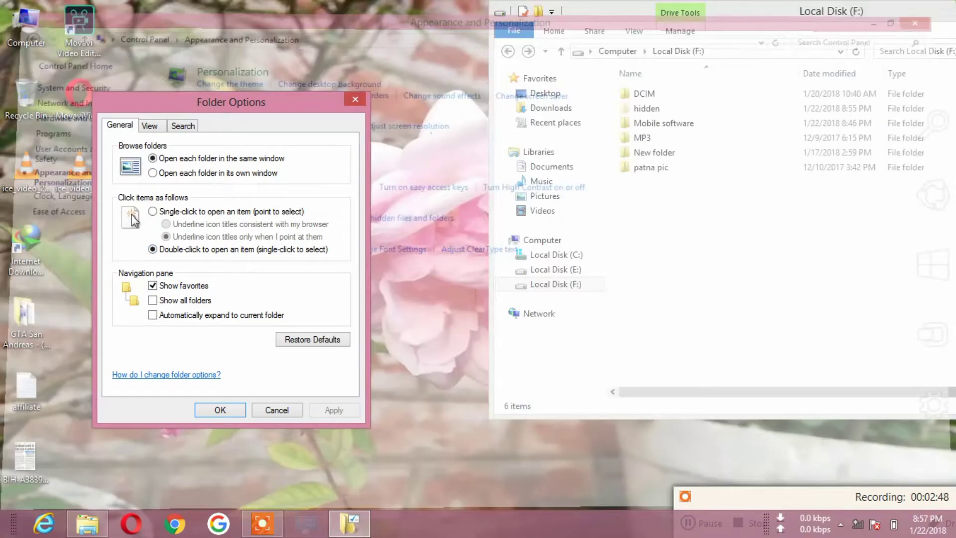
- Move the Local Disk (F:) window beside Folder Options and bring up the Hidden files and folders view settings
left_click_drag(638, 14, 554, 39)
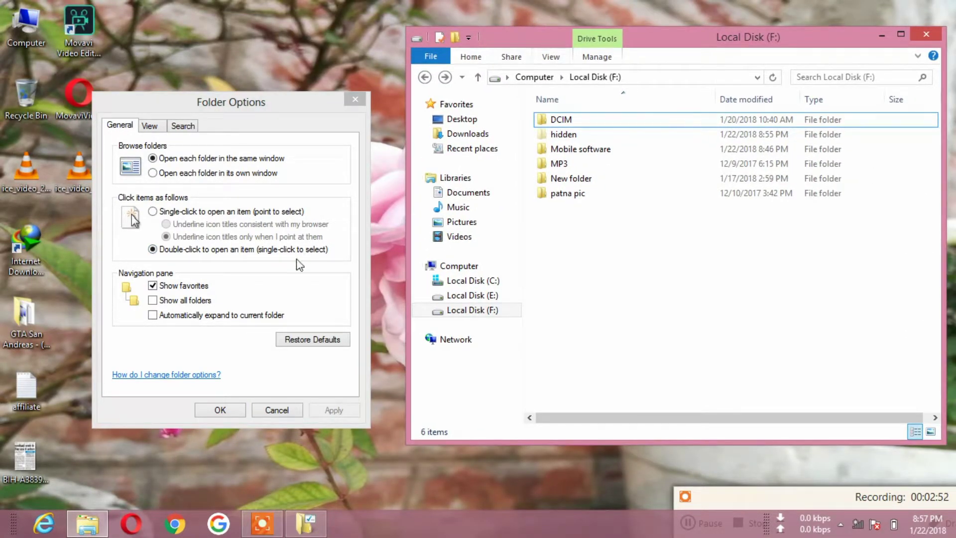
left_click(151, 127)
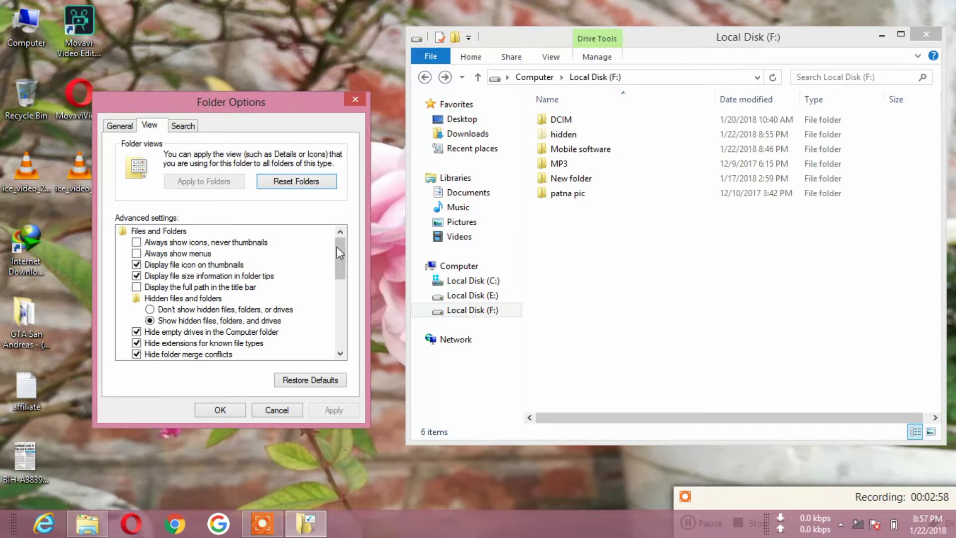
left_click_drag(336, 247, 337, 257)
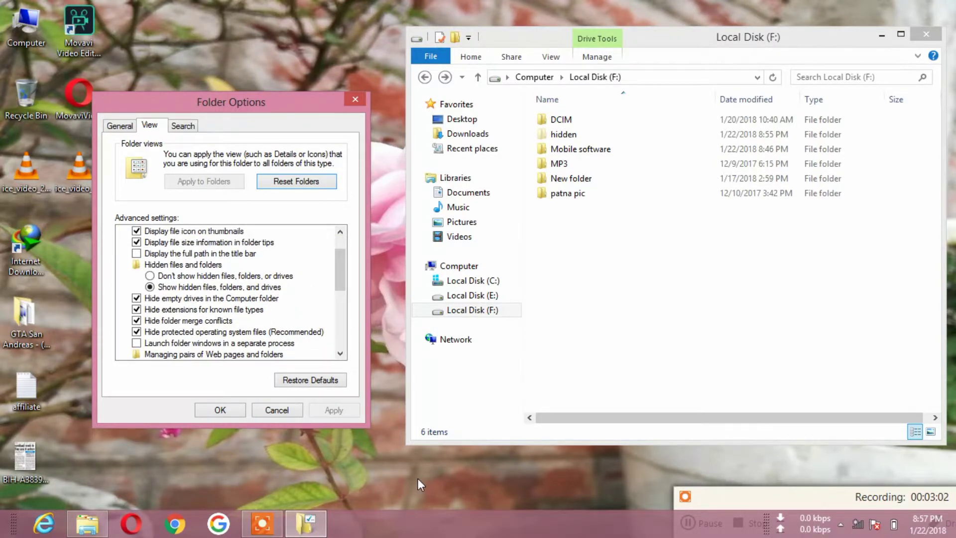
mouse_move(784, 486)
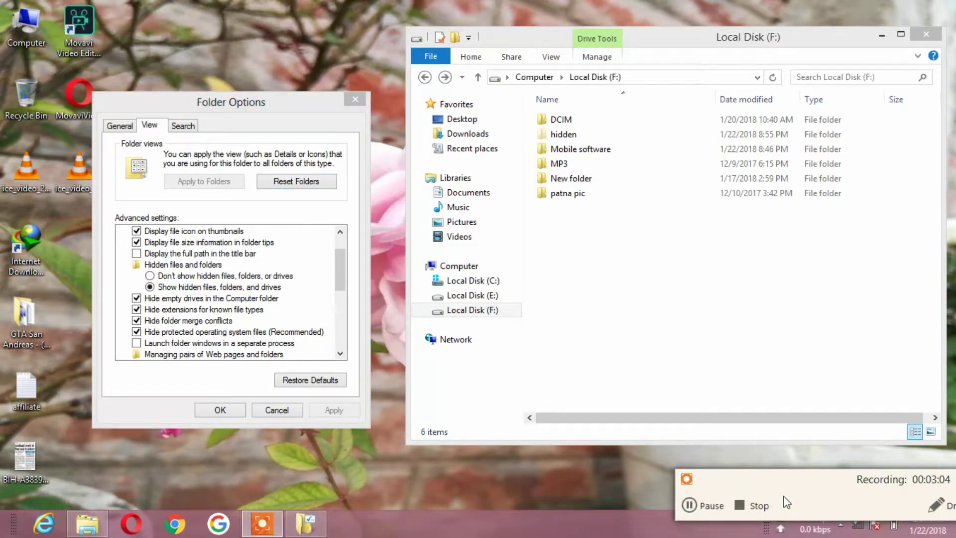
left_click(931, 506)
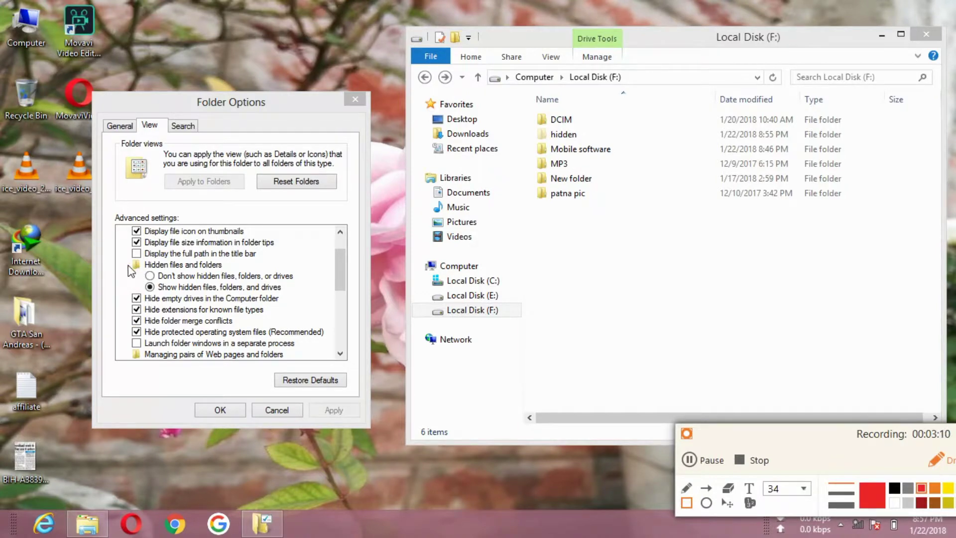
mouse_move(122, 255)
left_mouse_down()
mouse_move(220, 293)
mouse_move(245, 287)
mouse_move(307, 299)
left_mouse_up()
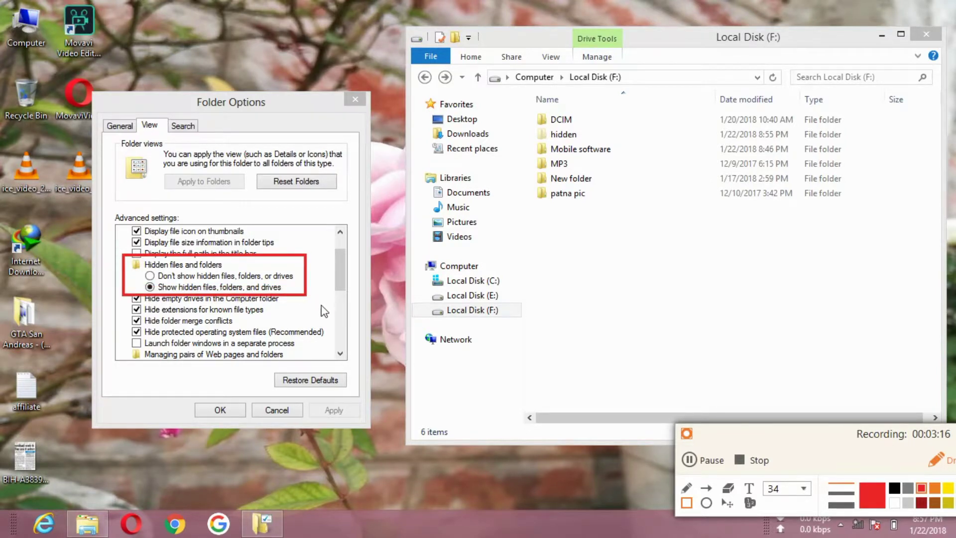
left_click(693, 460)
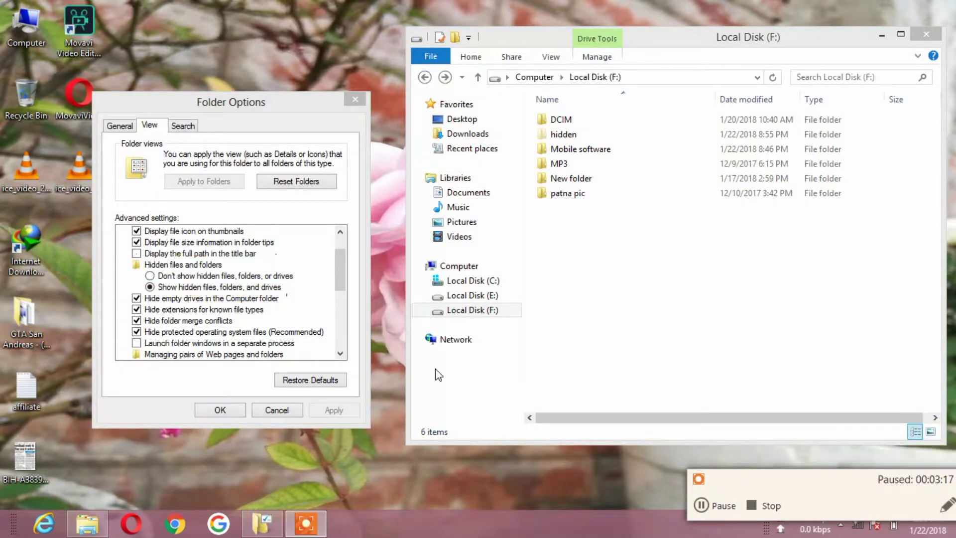
key("F9")
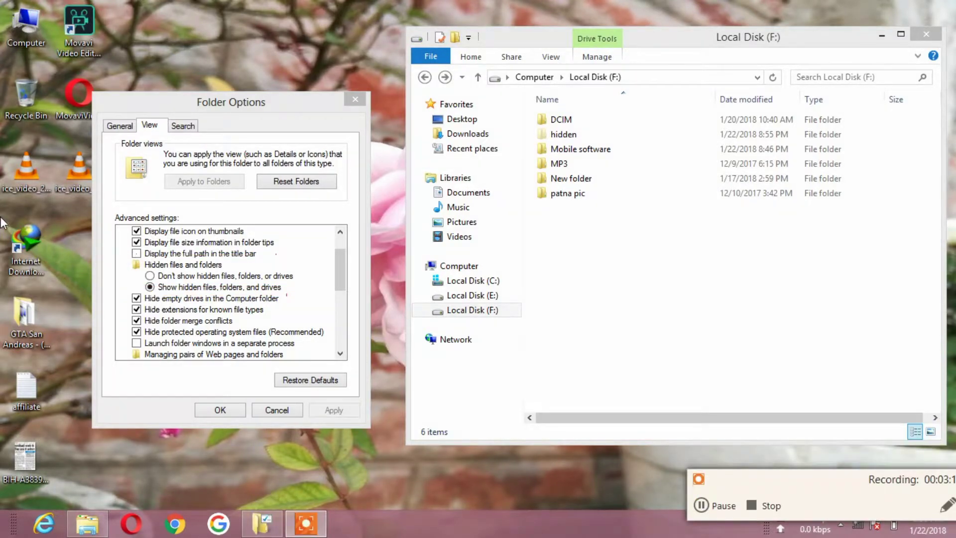
- Apply the option "Don't show hidden files, folders, or drives" and refresh the Local Disk (F:) file list
left_click(149, 277)
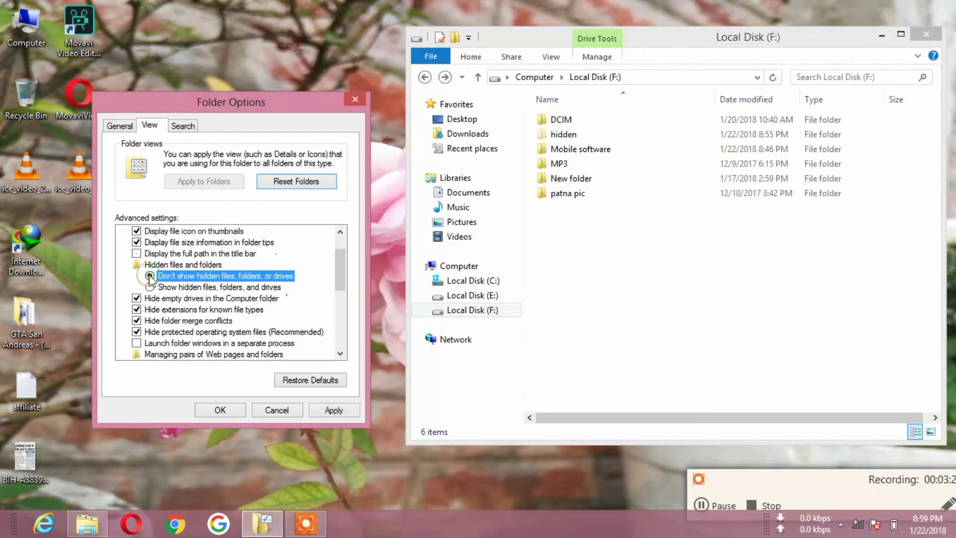
left_click(332, 410)
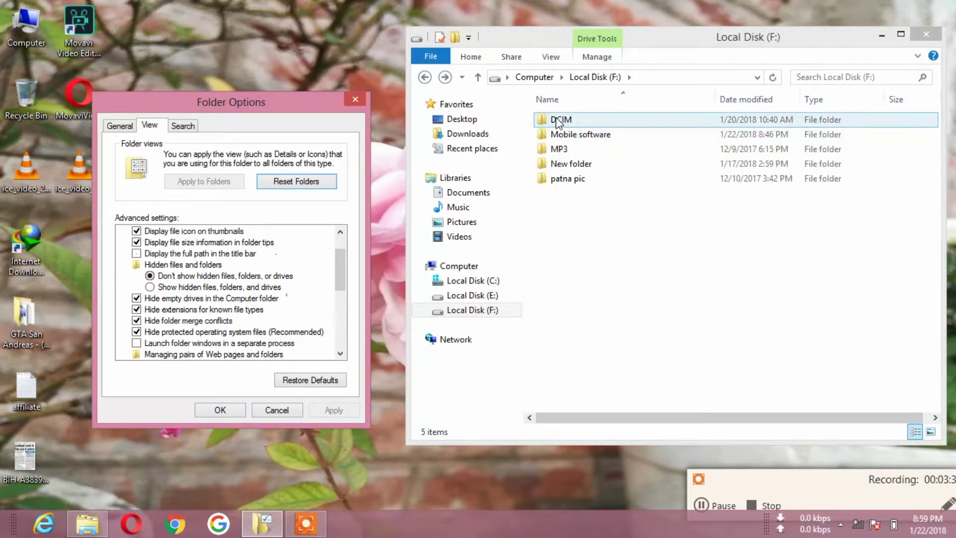
left_click(626, 219)
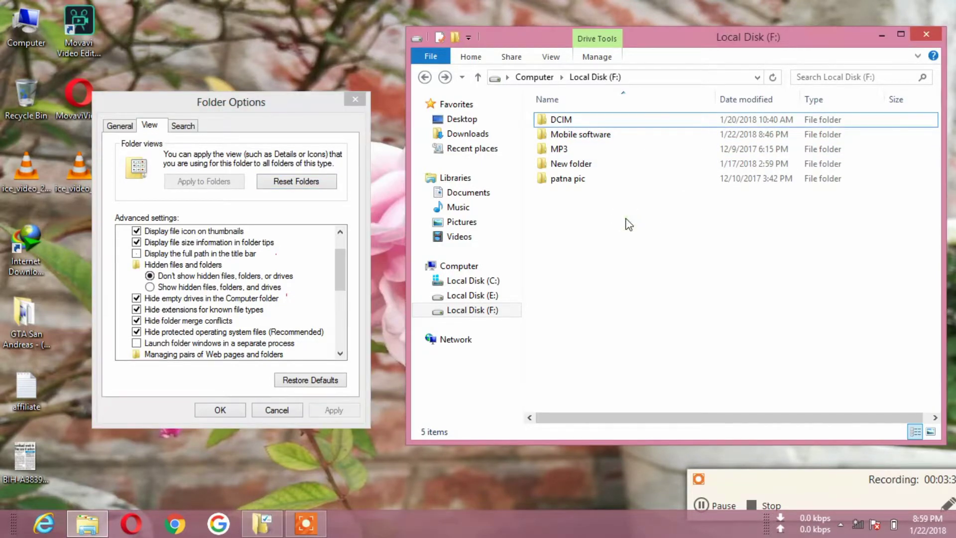
right_click(627, 220)
left_click(651, 271)
right_click(630, 256)
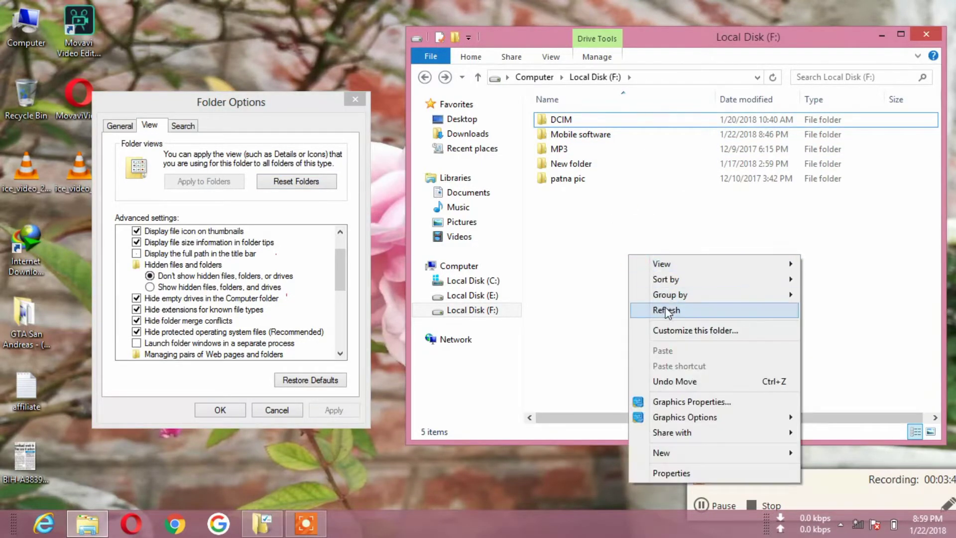
left_click(670, 310)
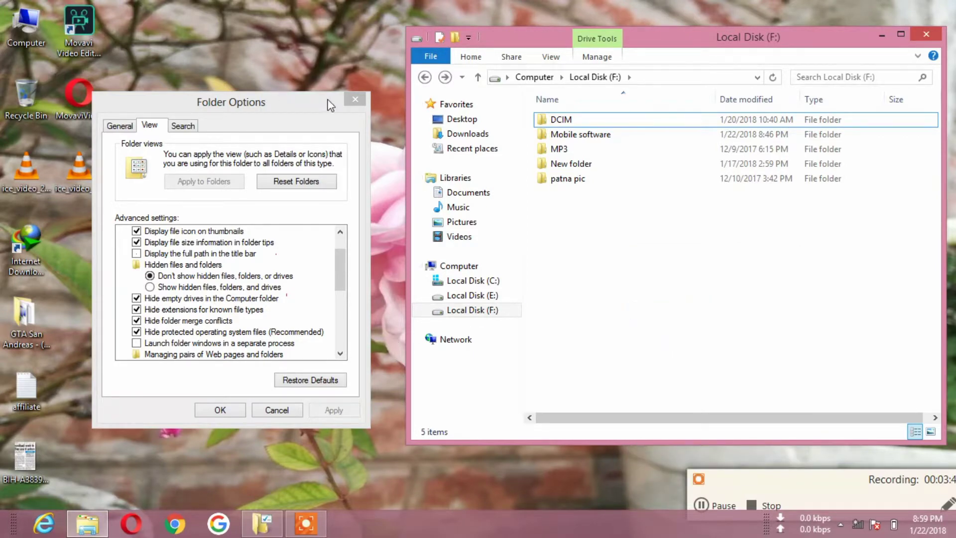
- Close Folder Options and the Local Disk (F:) window, refreshing the desktop
left_click(355, 100)
right_click(290, 81)
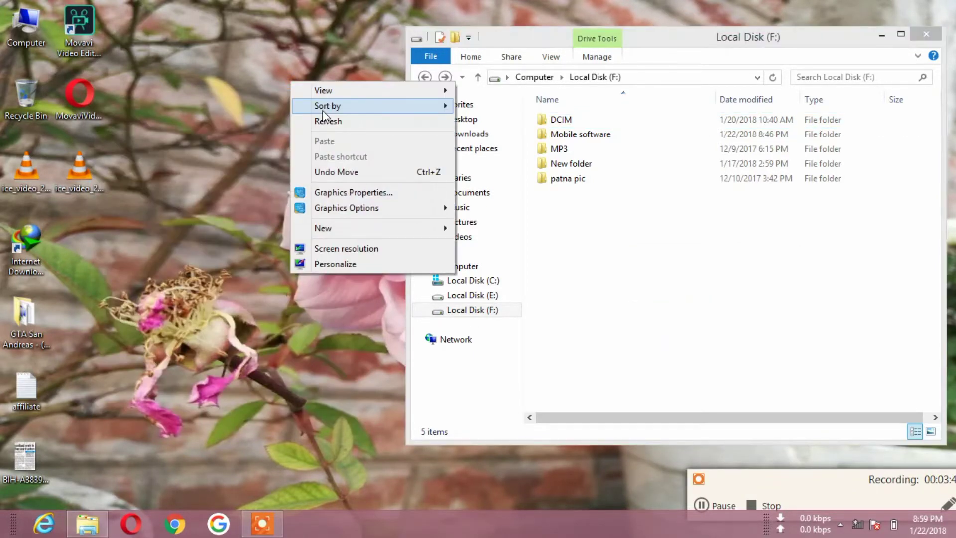
left_click(321, 106)
left_click(327, 122)
left_click(926, 34)
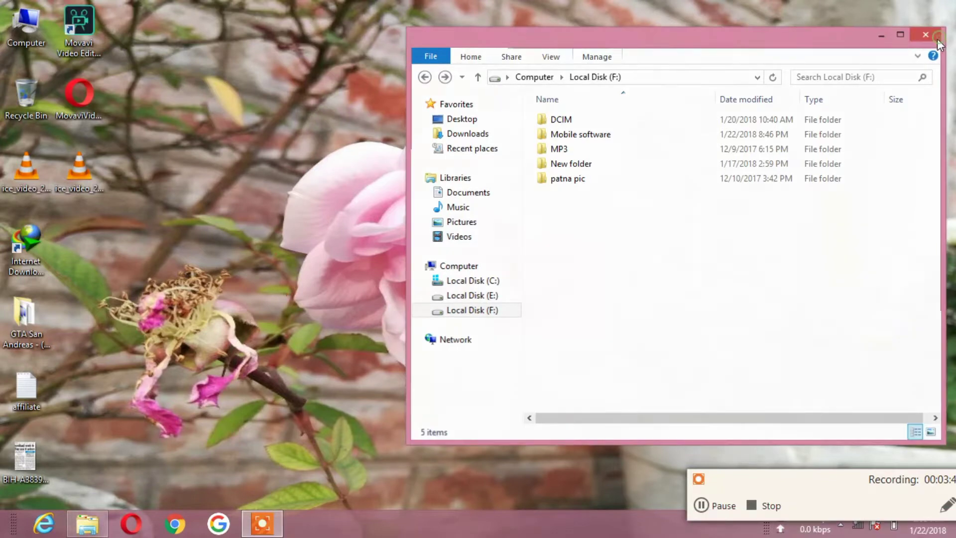
right_click(285, 83)
left_click(309, 122)
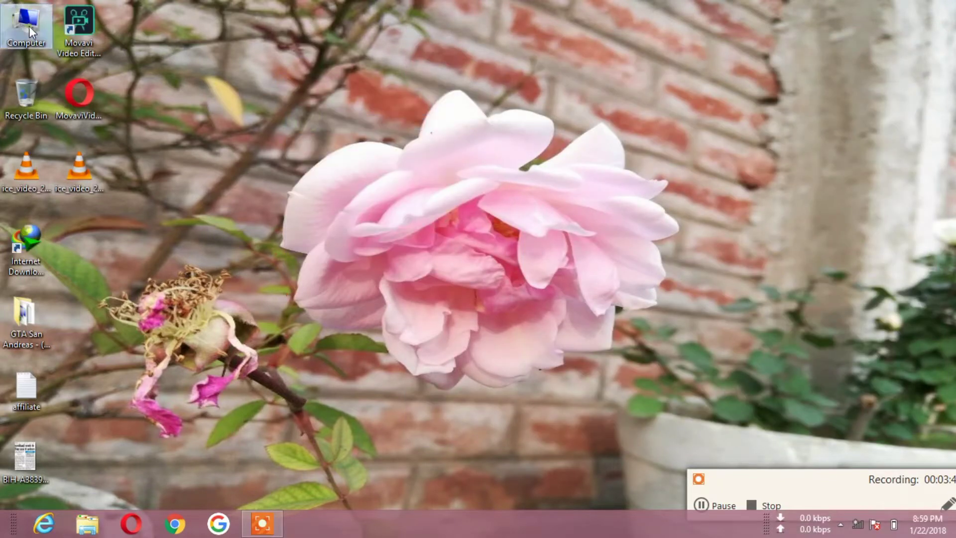
- Reopen Local Disk (F:) from Computer and maximize its window
double_click(35, 32)
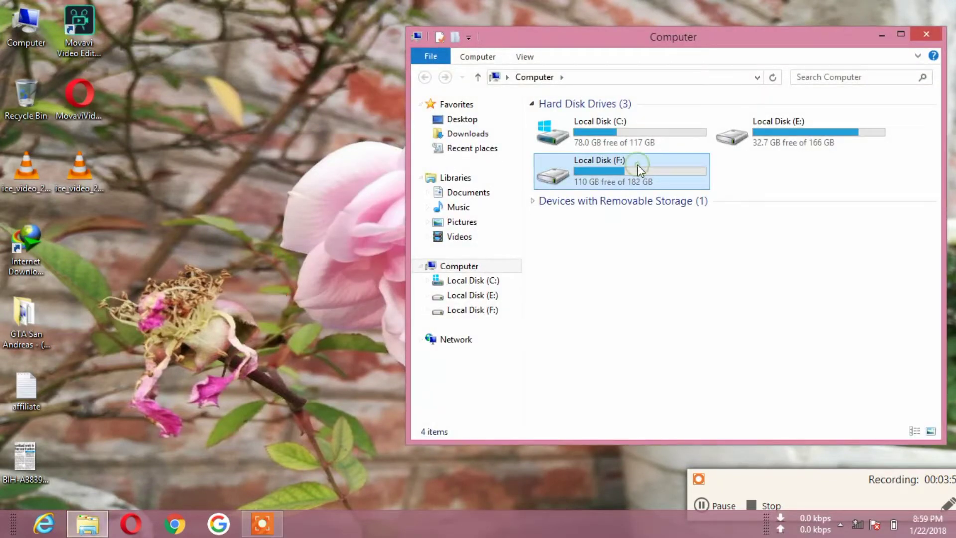
double_click(638, 166)
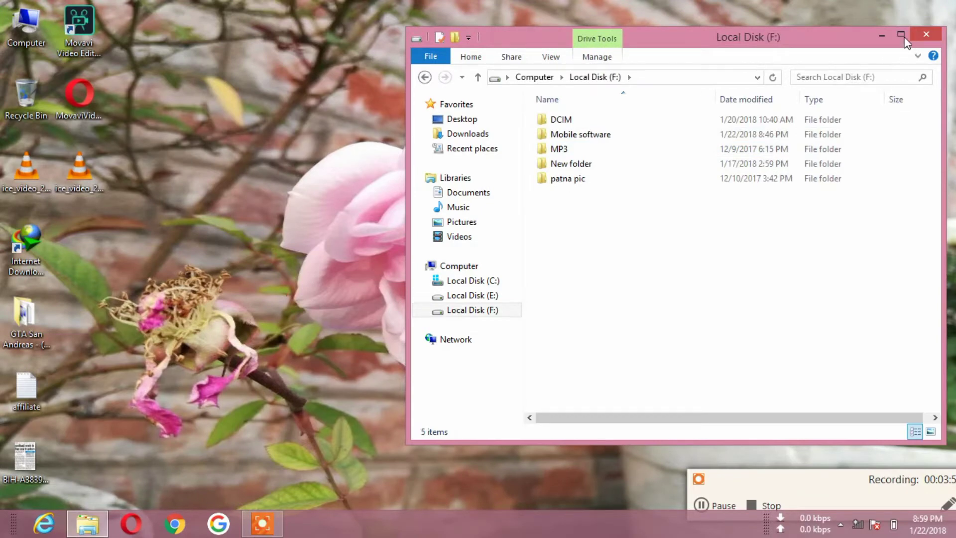
left_click(903, 35)
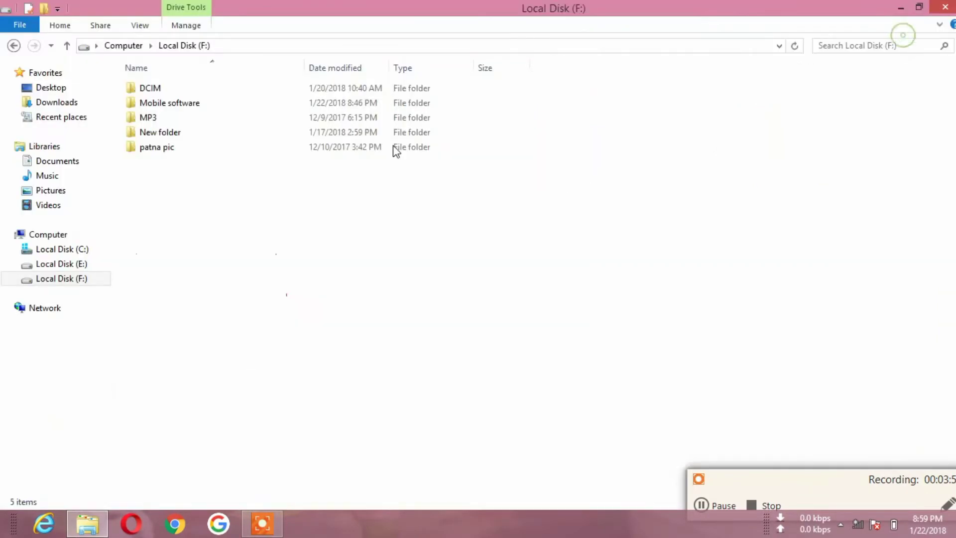
- Look into Local Disk (E:), return to Local Disk (F:) to check its folders, and restore the window to its smaller size
left_click(14, 45)
double_click(343, 108)
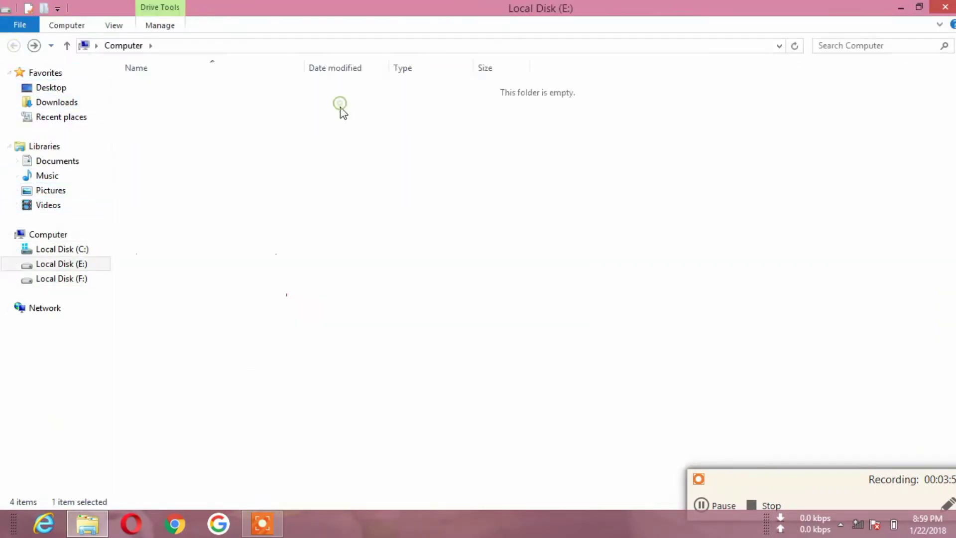
left_click(44, 278)
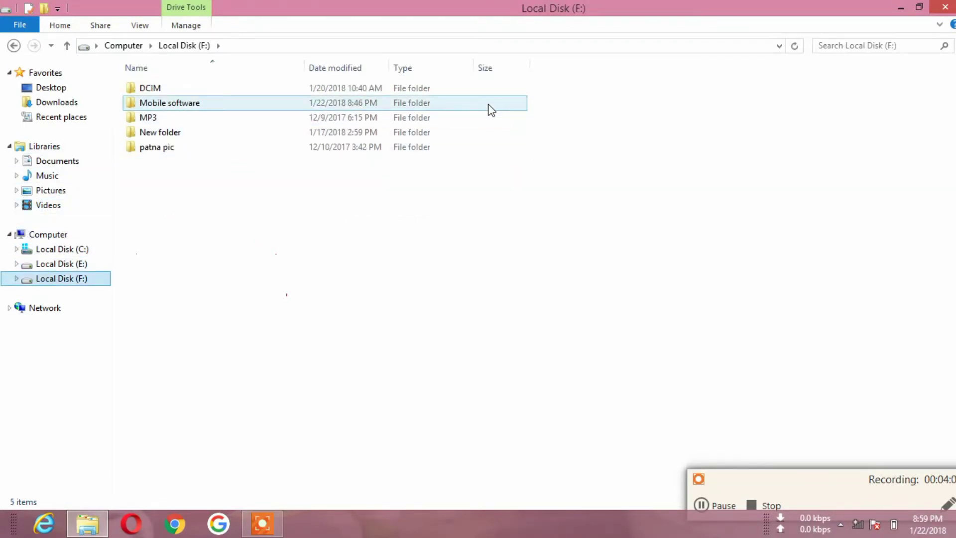
double_click(499, 1)
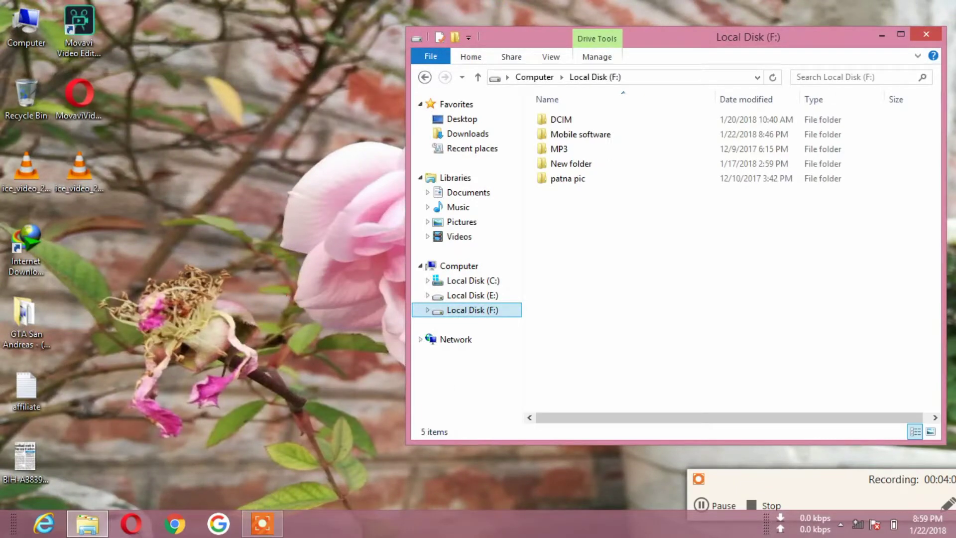
- Go back to the Start screen, search the apps for "co" and open Control Panel again
left_click(10, 528)
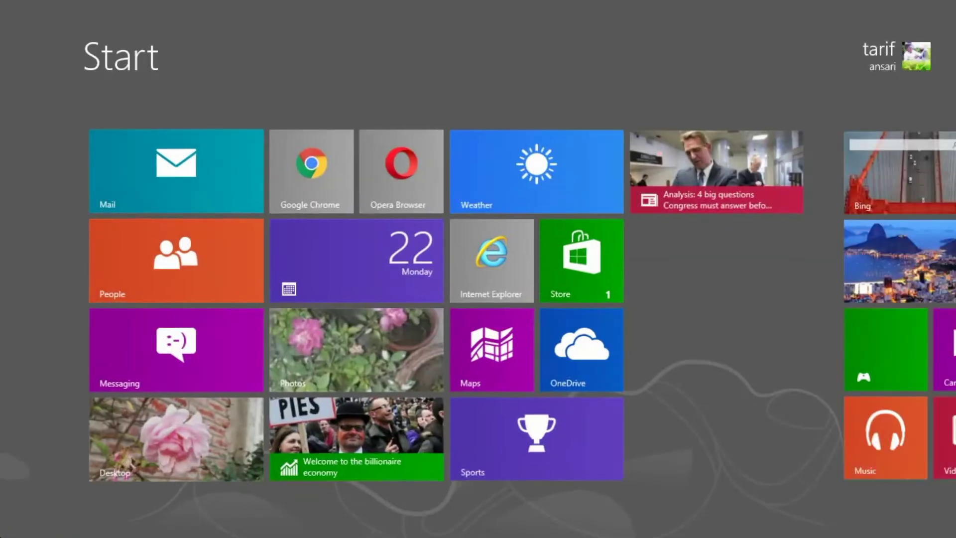
mouse_move(953, 5)
left_click(927, 125)
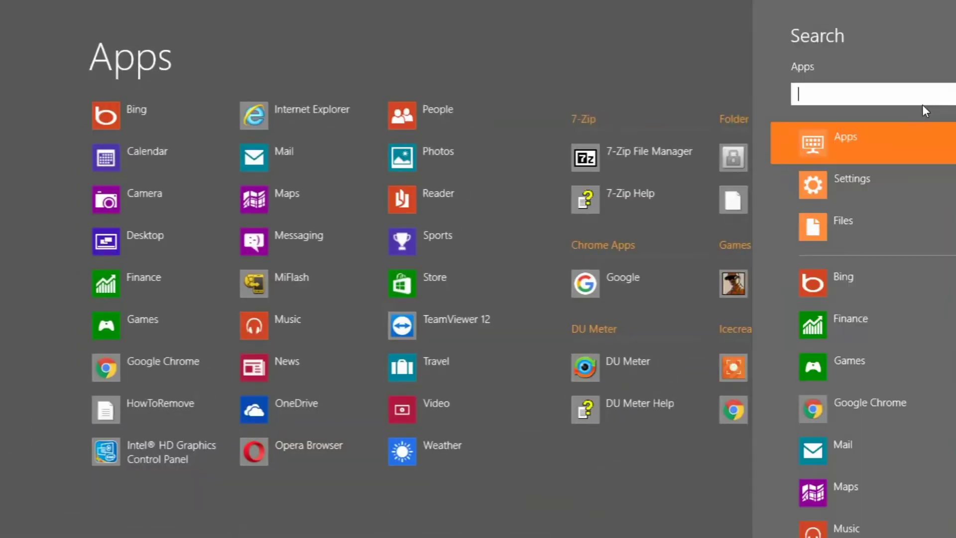
type("co")
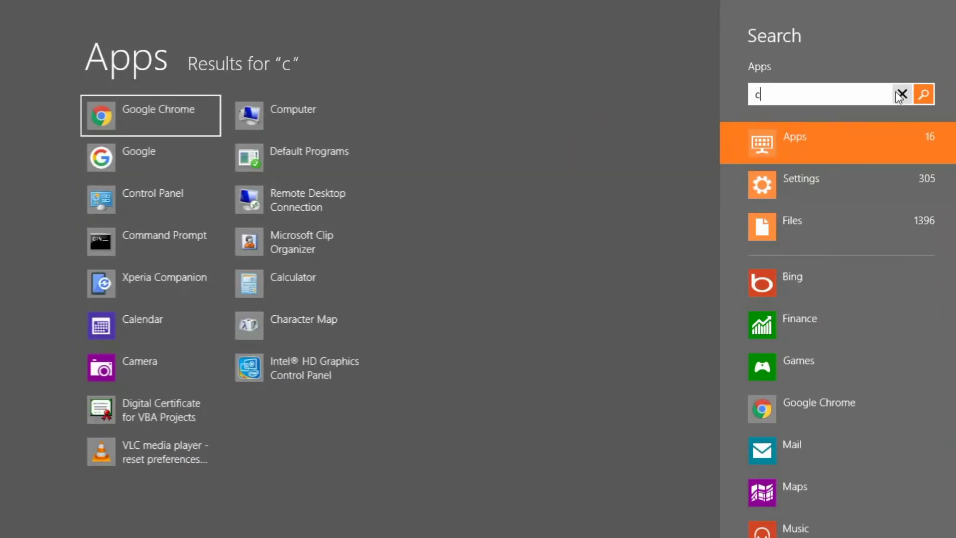
left_click(182, 111)
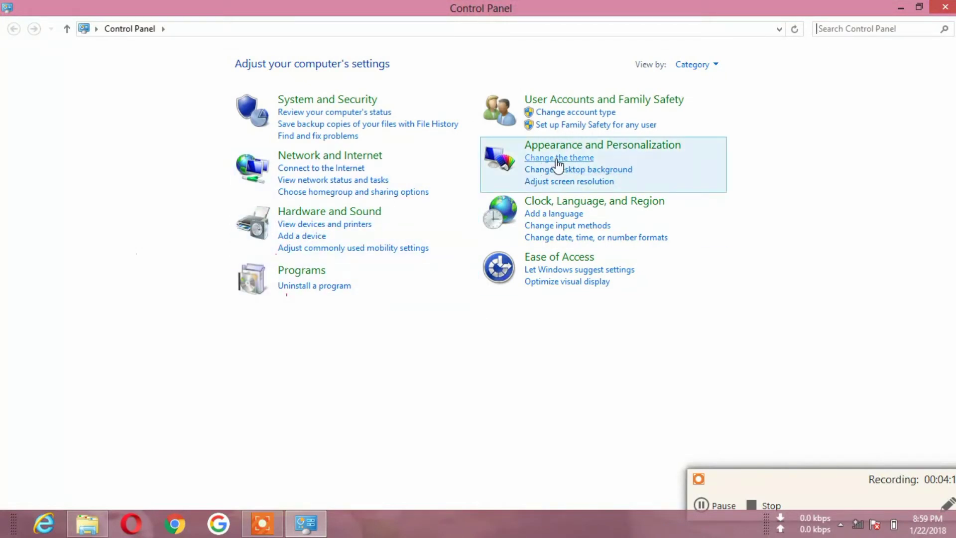
- Open Folder Options from Appearance and Personalization, then close the Control Panel window behind it
left_click(577, 147)
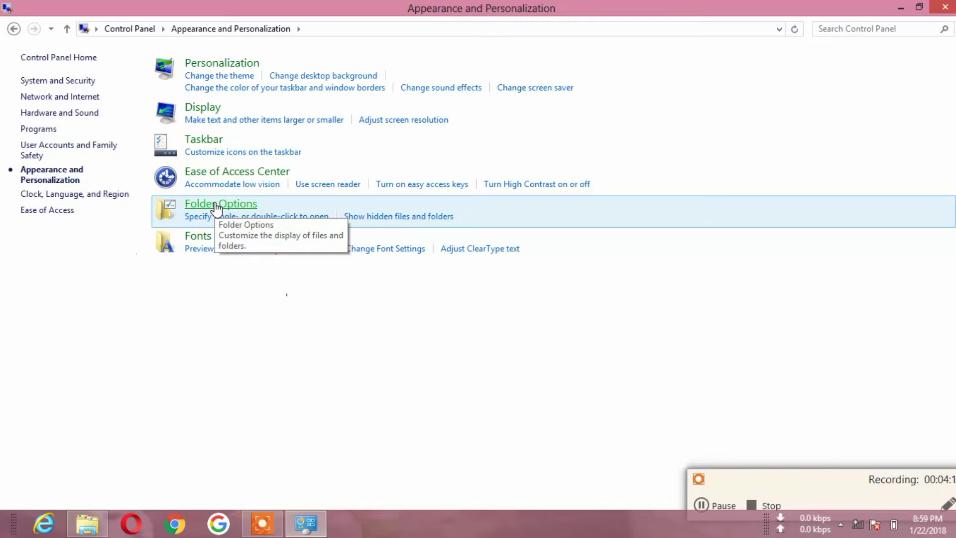
left_click(217, 206)
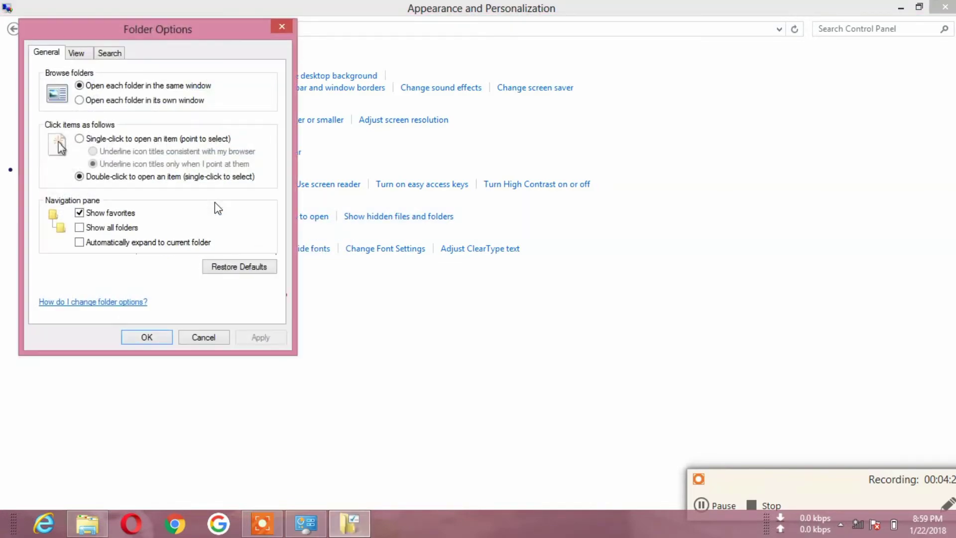
left_click(945, 7)
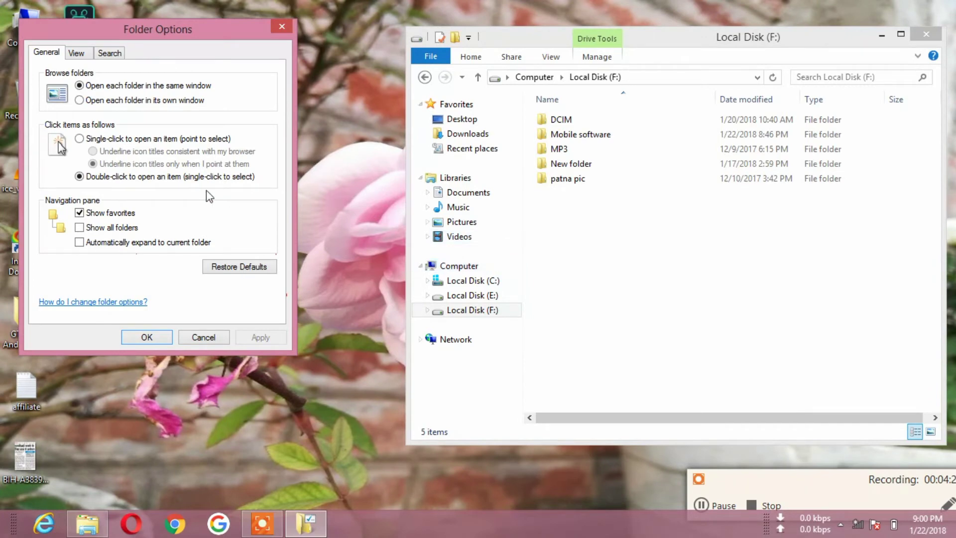
- Set the advanced folder view to "Show hidden files, folders, and drives", apply it and close Folder Options
left_click(75, 53)
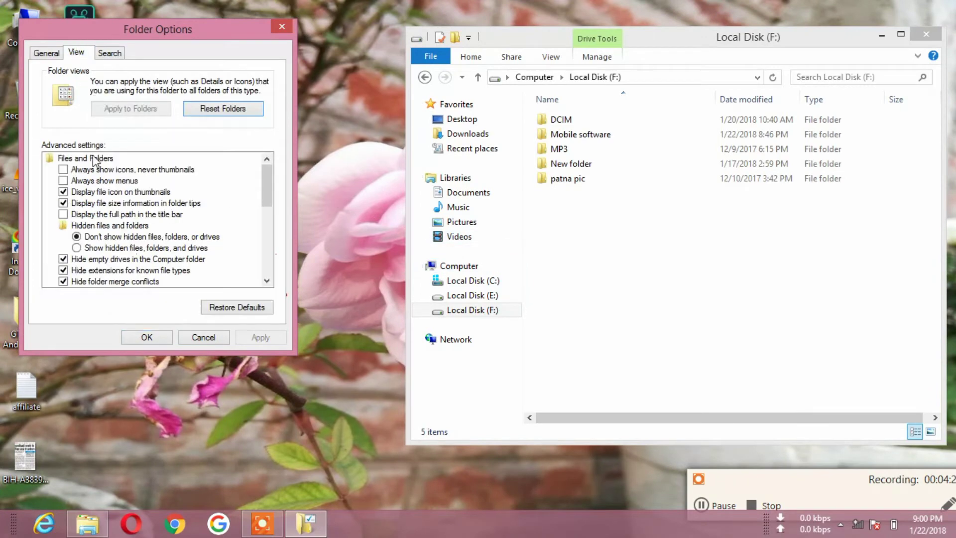
left_click(76, 248)
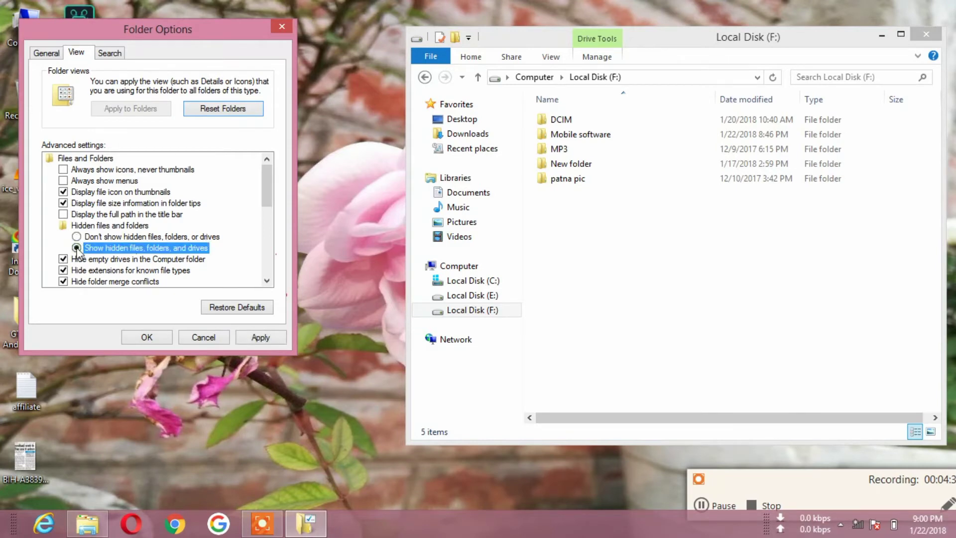
left_click(708, 261)
key("ctrl+a")
left_click(666, 260)
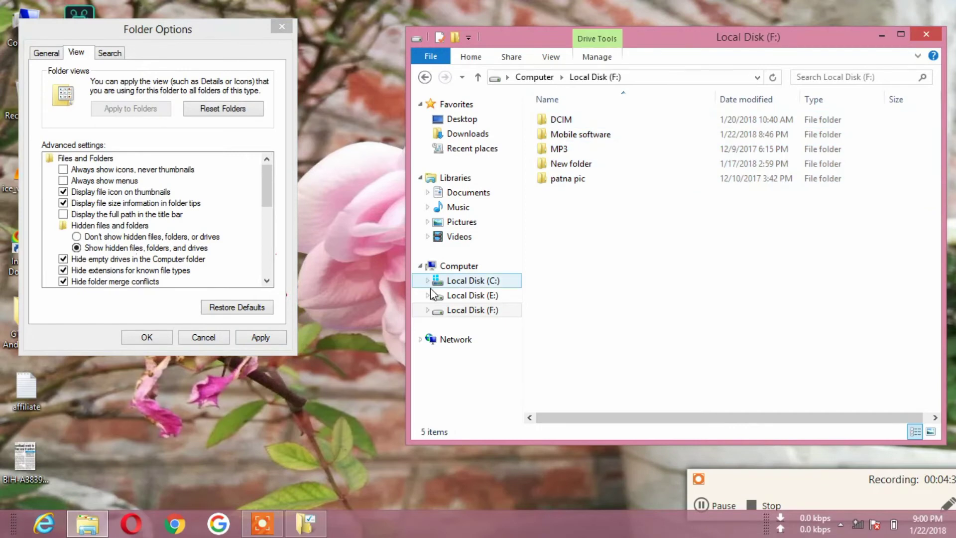
left_click(253, 341)
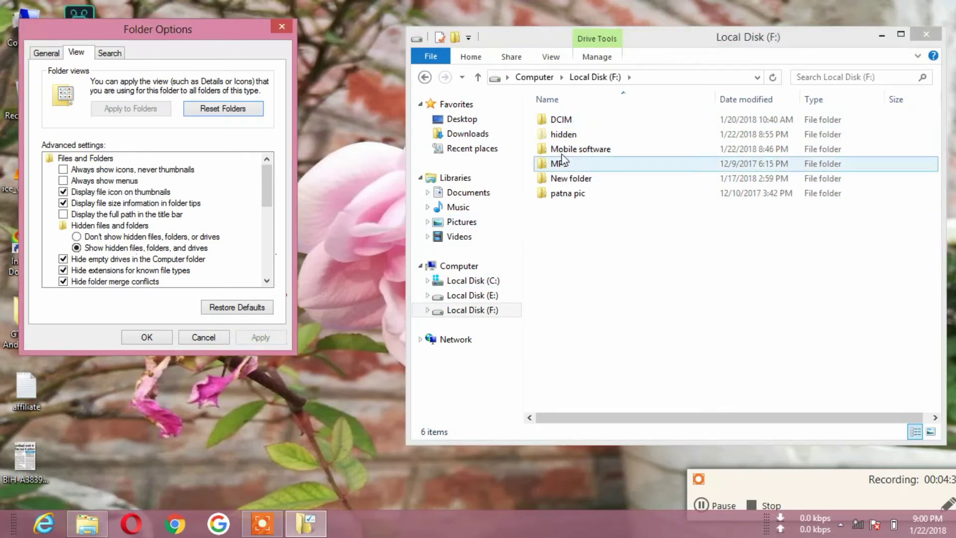
left_click(147, 335)
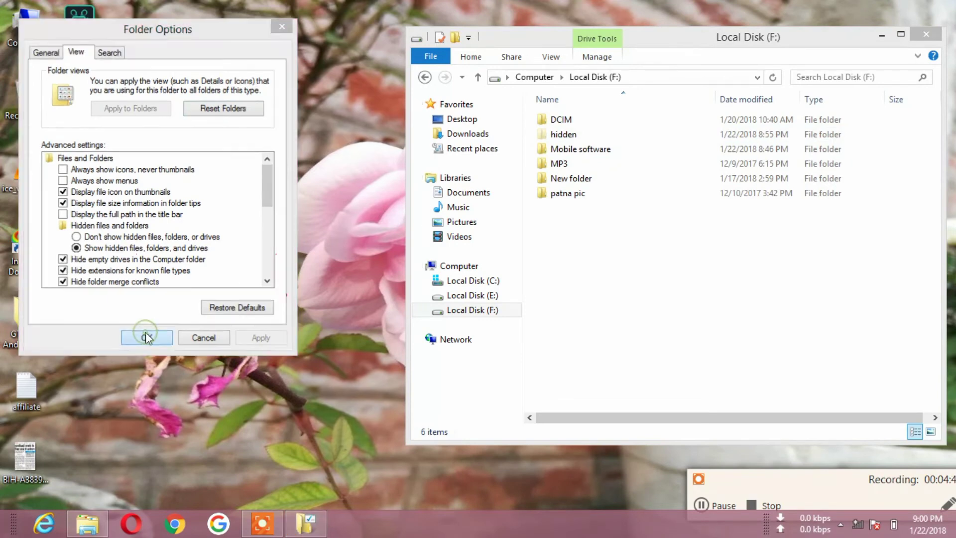
- Clear the Hidden attribute in the properties of the folder named hidden and apply the change to this folder only
right_click(554, 137)
left_click(578, 416)
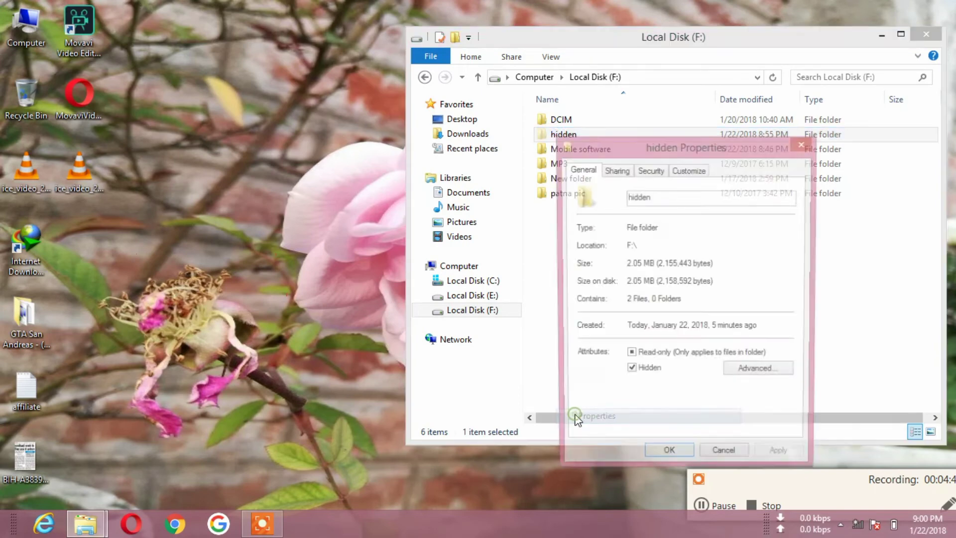
left_click(631, 373)
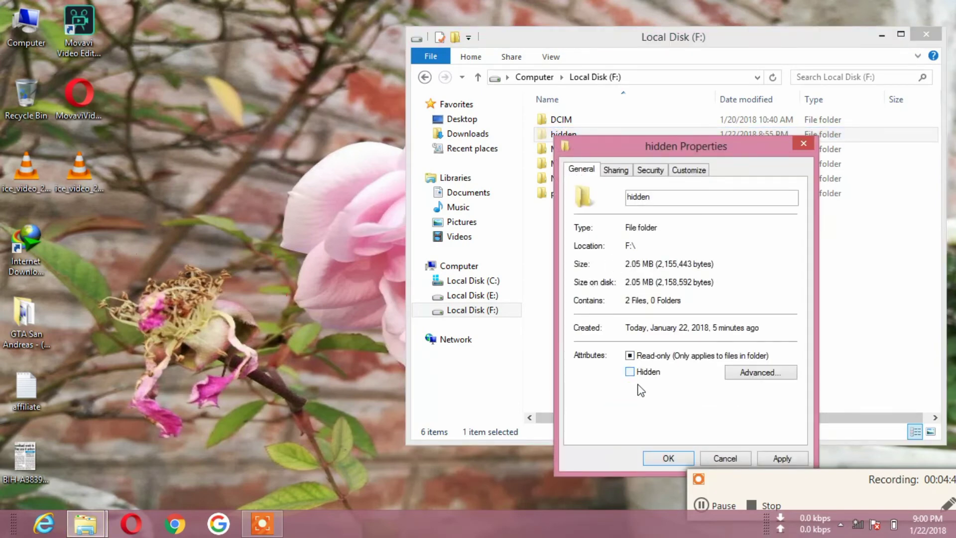
left_click(780, 460)
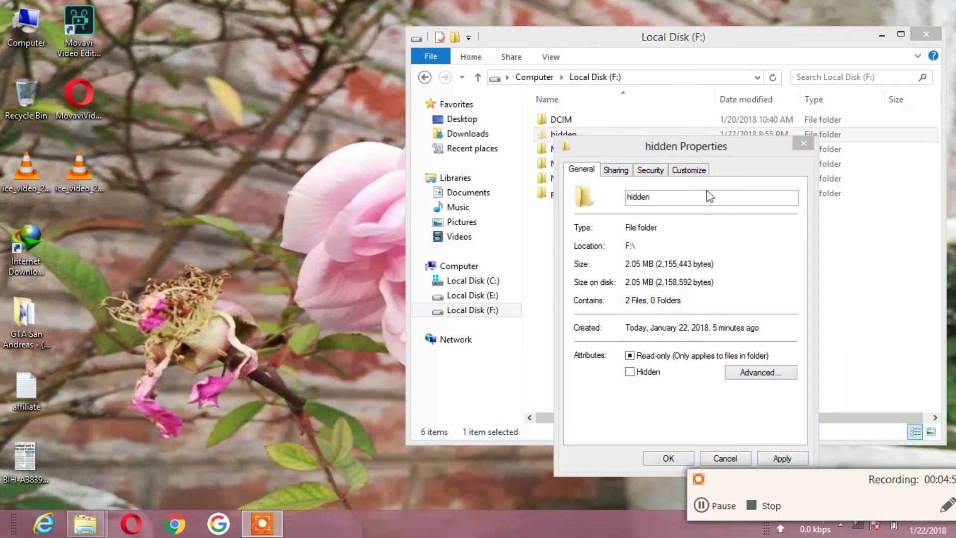
left_click_drag(688, 146, 677, 89)
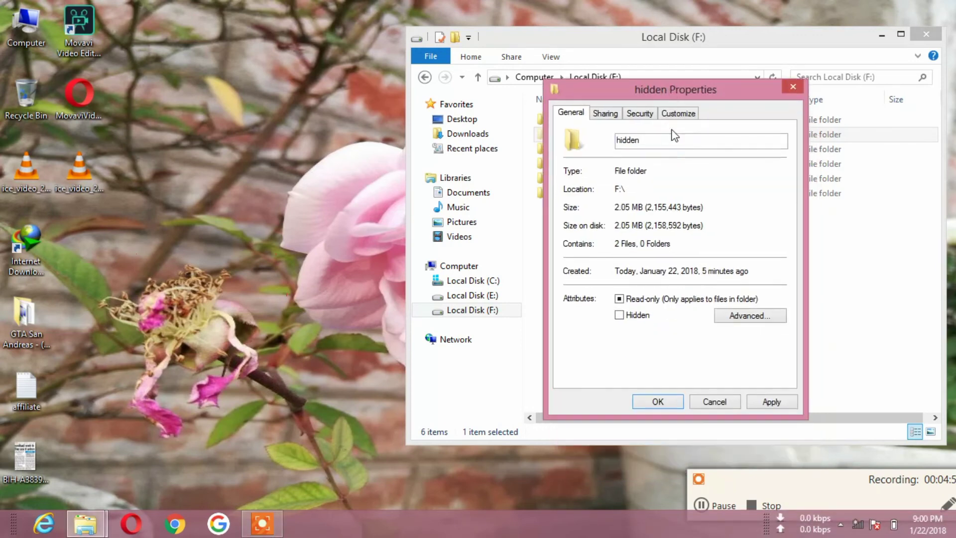
left_click(773, 402)
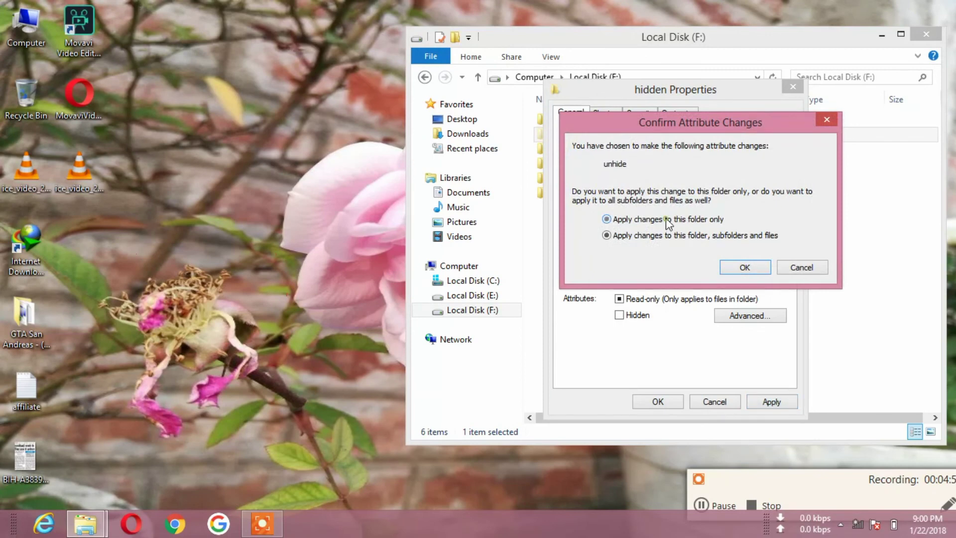
left_click(667, 223)
left_click(732, 270)
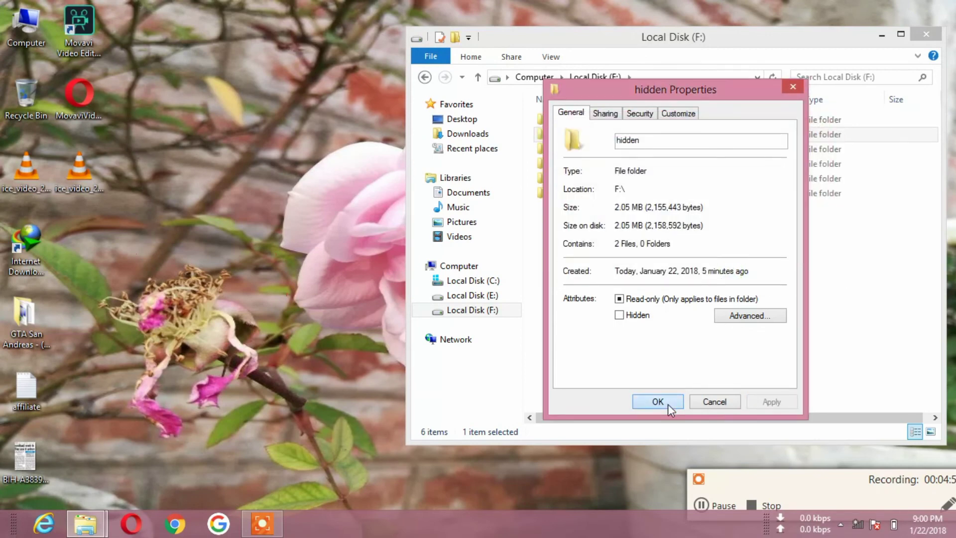